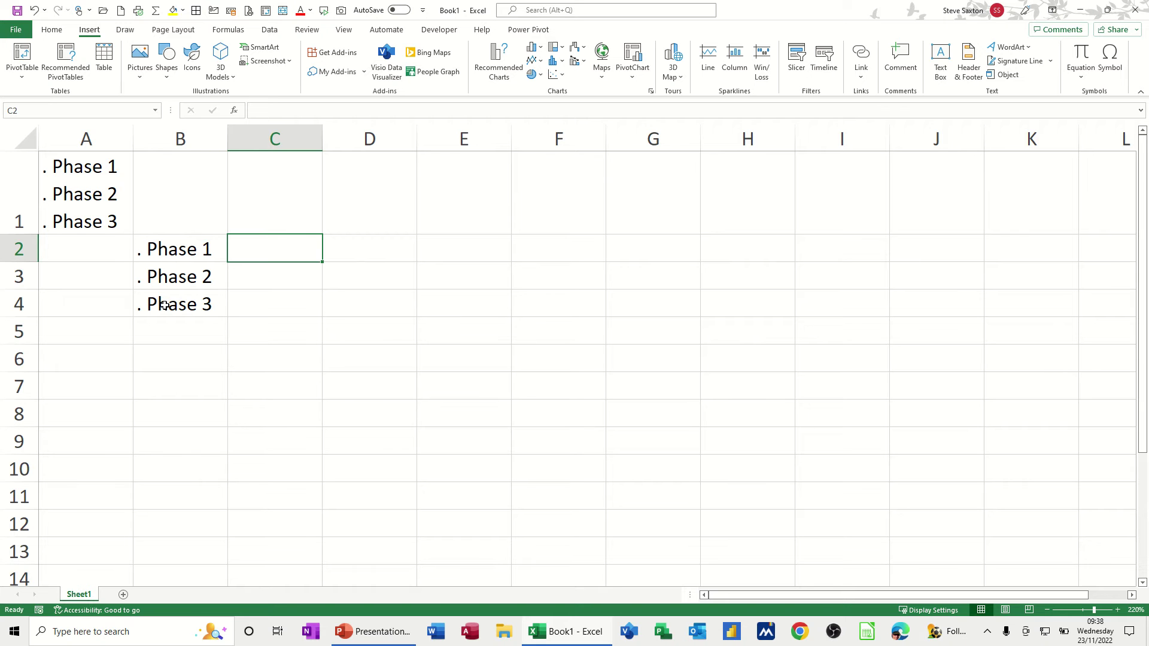
# AutoFill column B from . Phase 3 down to . Phase 7 in B8, then return to B2
pyautogui.click(185, 309)
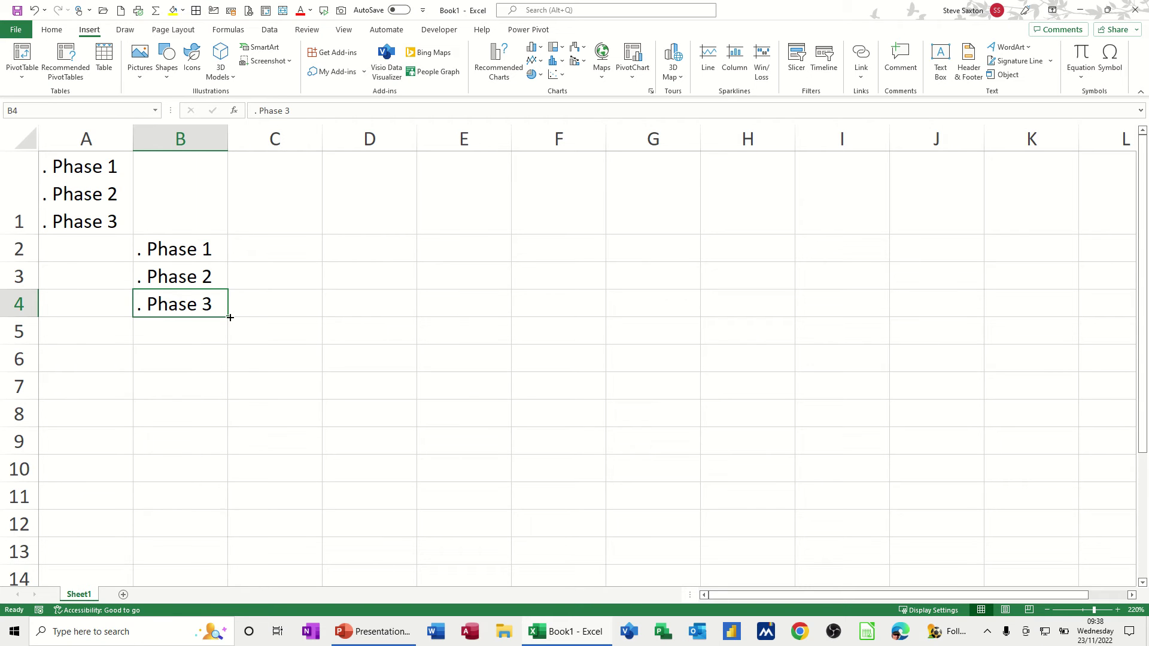
pyautogui.moveTo(230, 317); pyautogui.dragTo(227, 426)
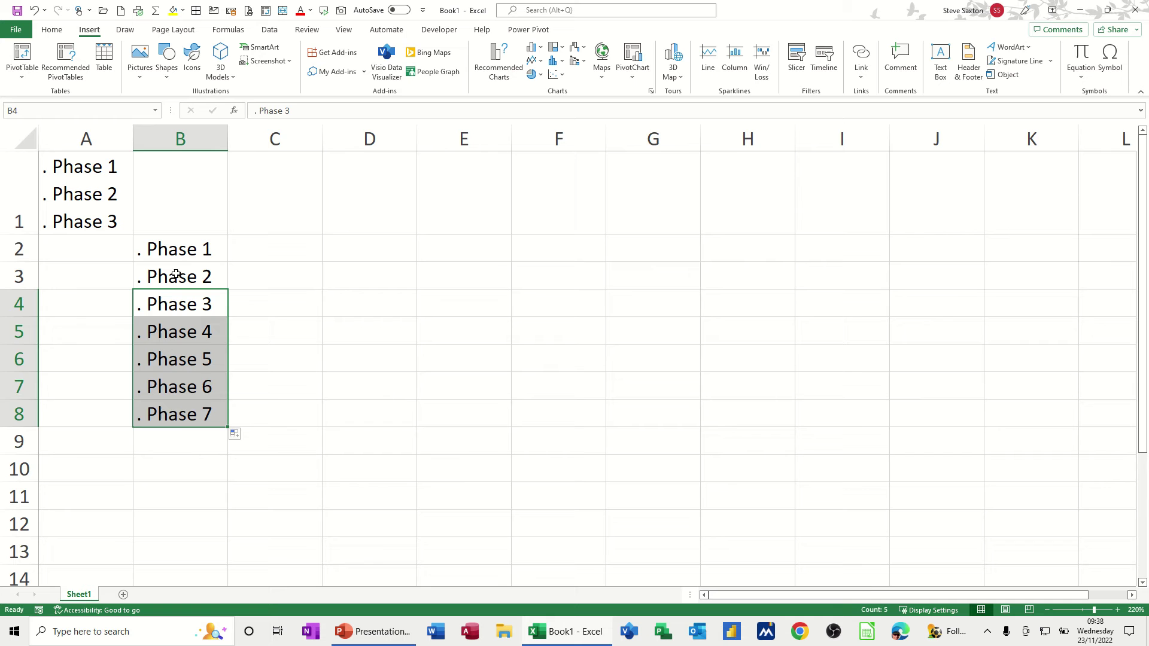
pyautogui.click(180, 251)
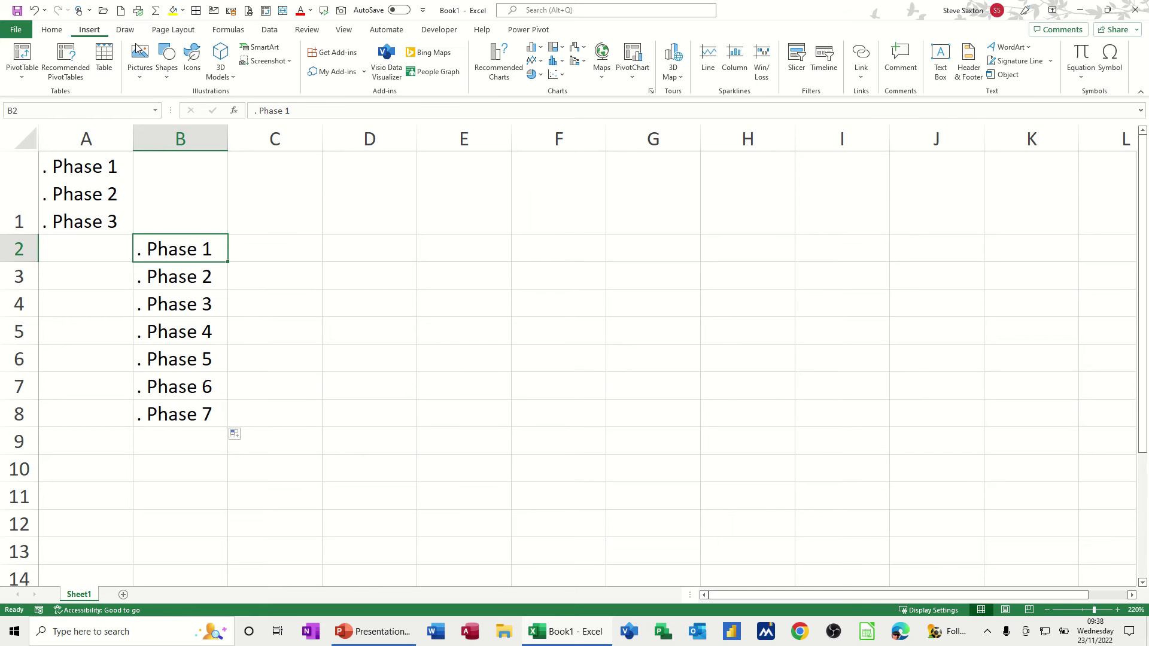
# Open the Symbol dialog for B2 and compare the recently used full stop and bullet dot
pyautogui.click(1106, 57)
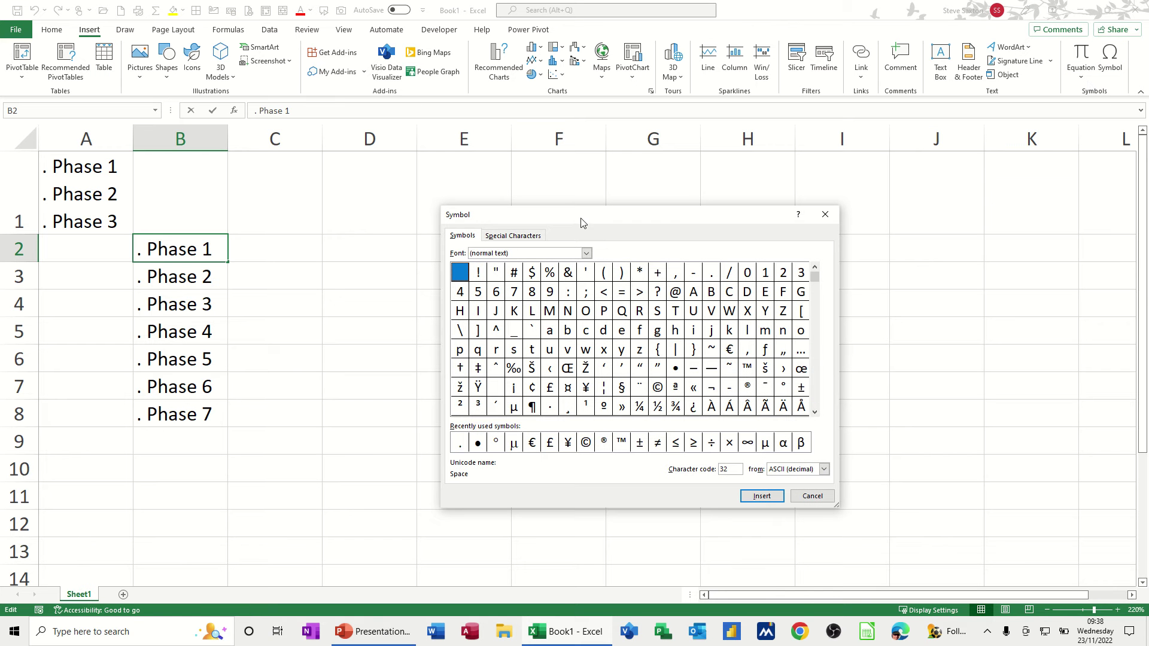
pyautogui.moveTo(581, 215); pyautogui.dragTo(636, 196)
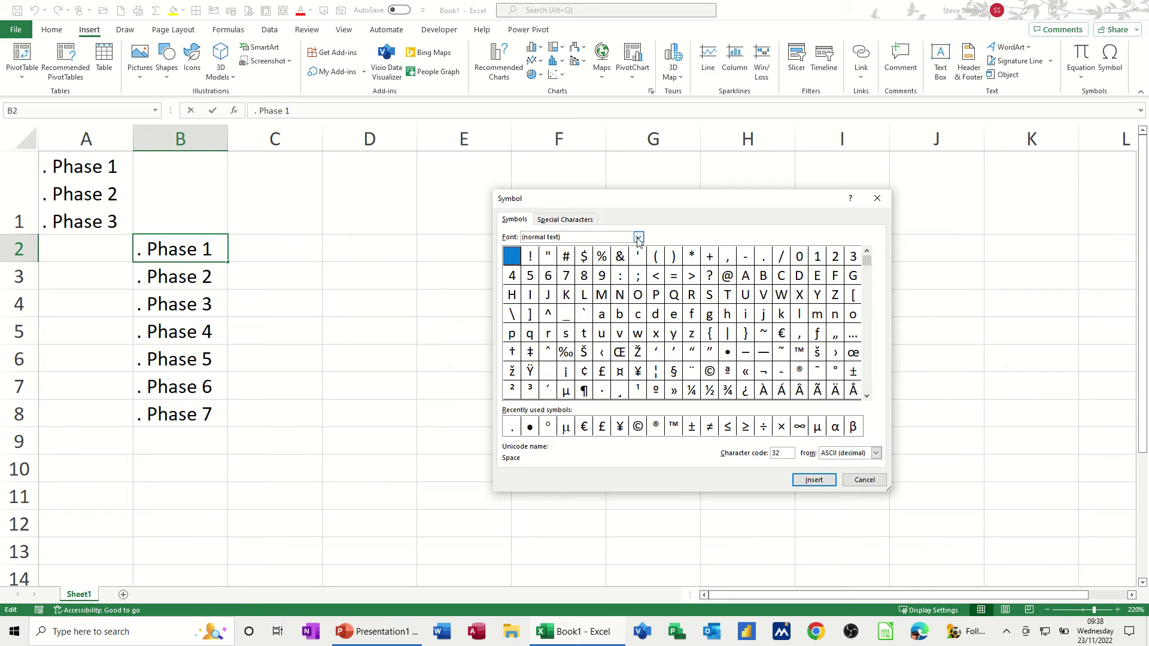
pyautogui.click(512, 428)
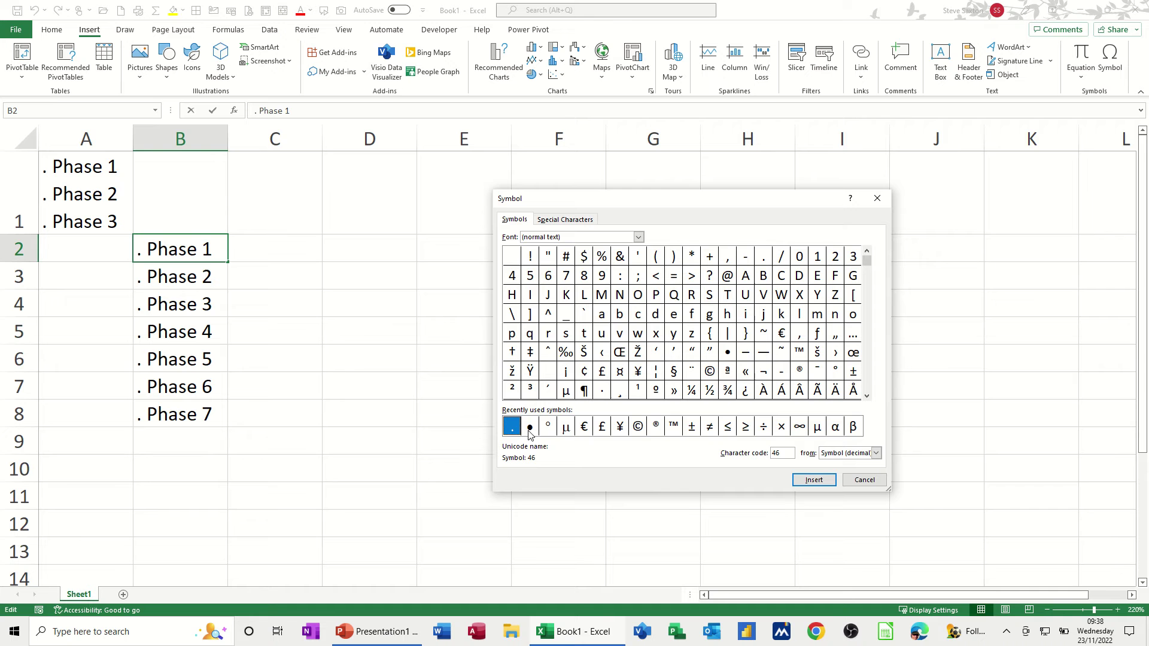
pyautogui.click(529, 428)
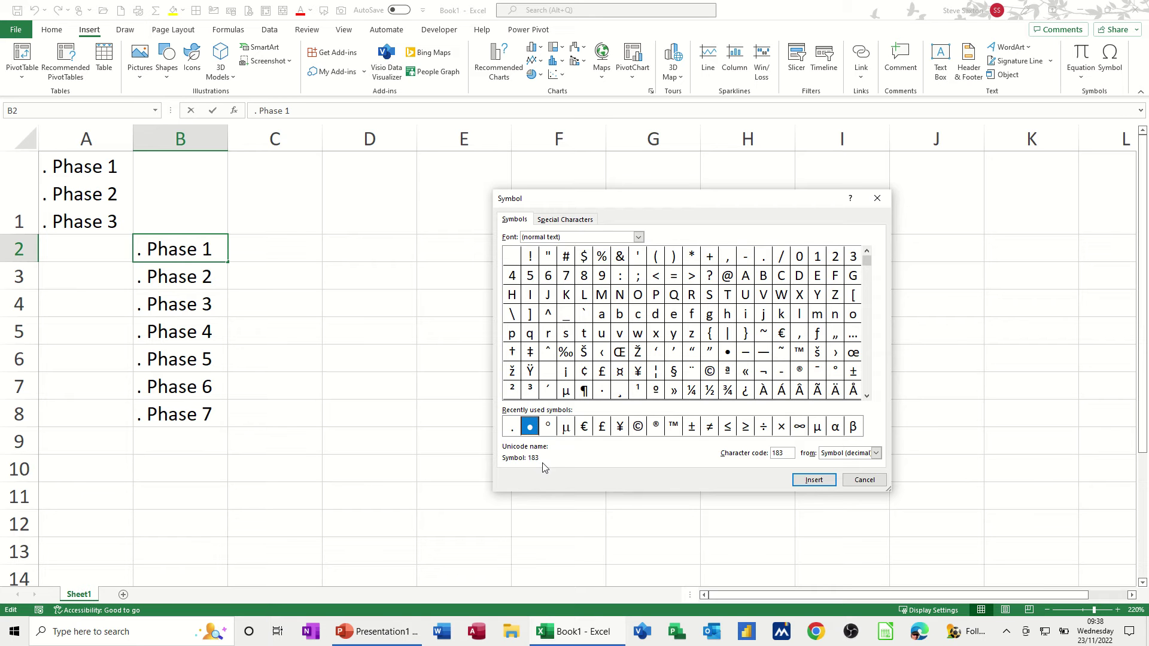
pyautogui.click(512, 431)
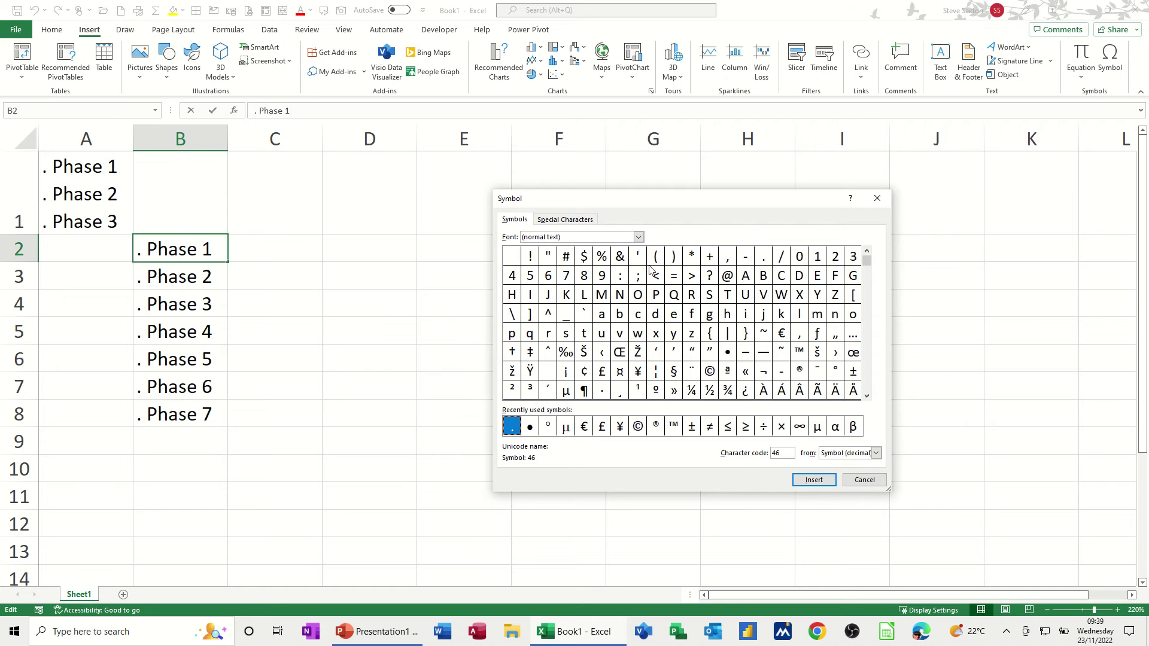
pyautogui.click(764, 258)
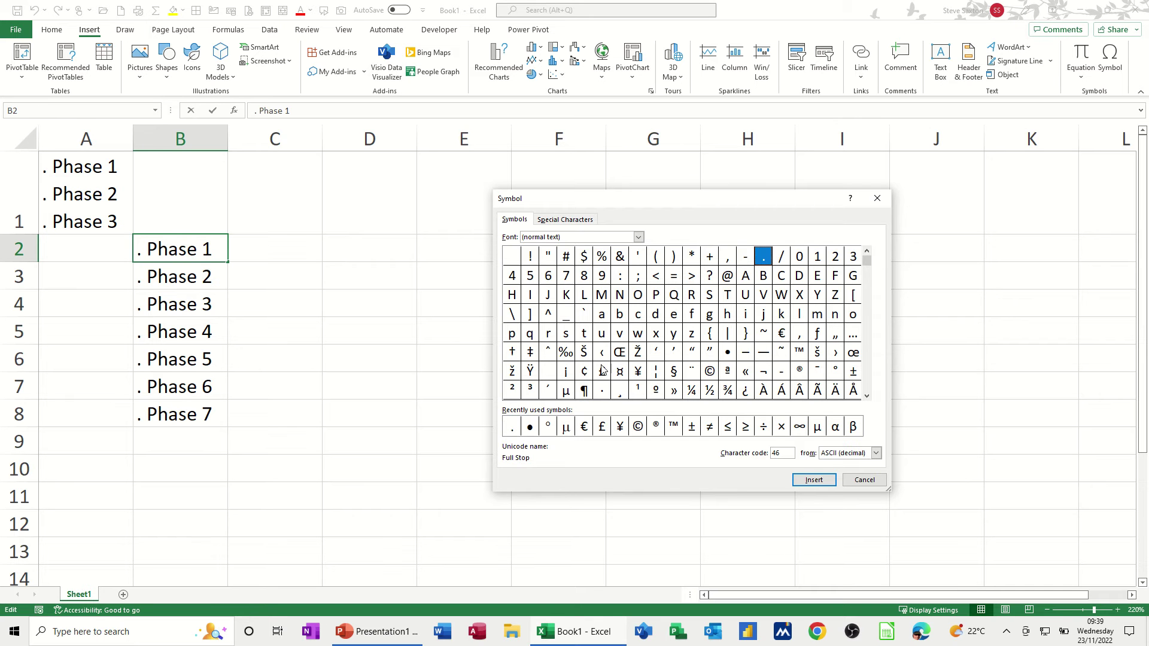
pyautogui.click(513, 427)
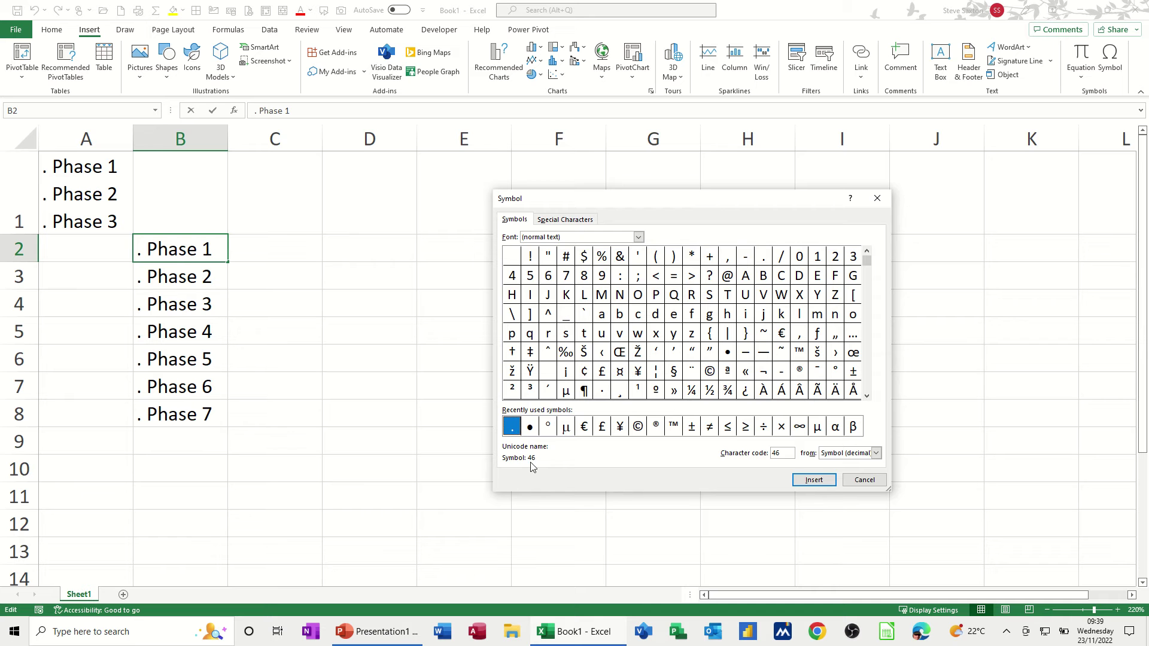
pyautogui.click(530, 427)
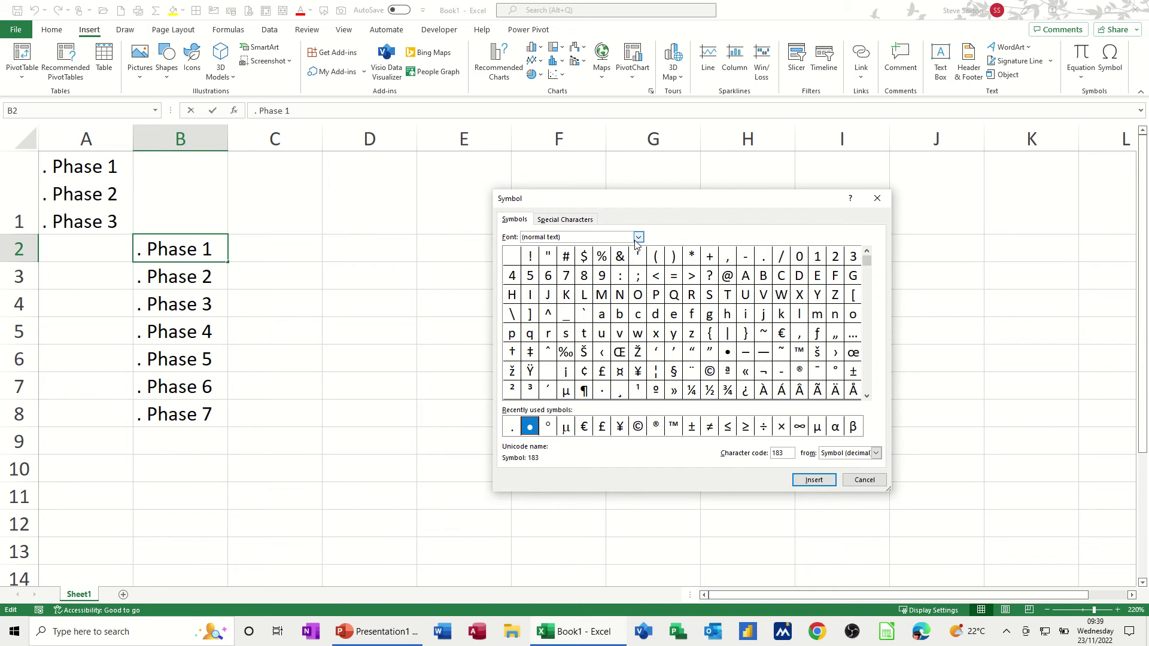
pyautogui.click(638, 238)
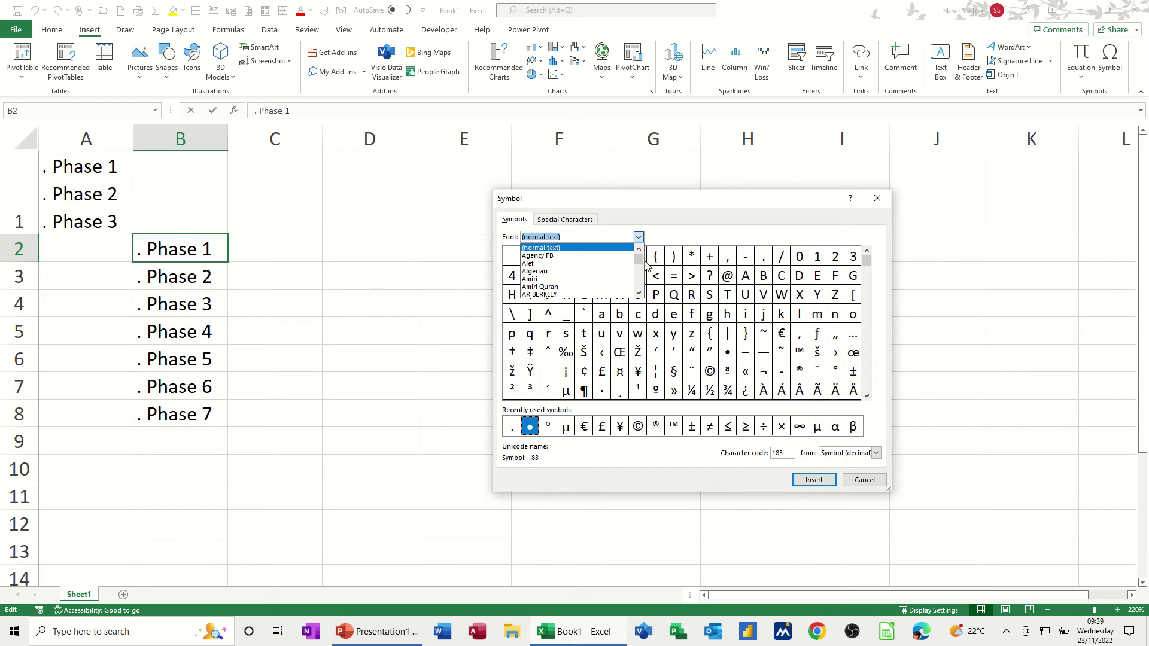
# Switch the Symbol dialog's font from Segoe UI Symbol to the Symbol font
pyautogui.moveTo(639, 263); pyautogui.dragTo(579, 279)
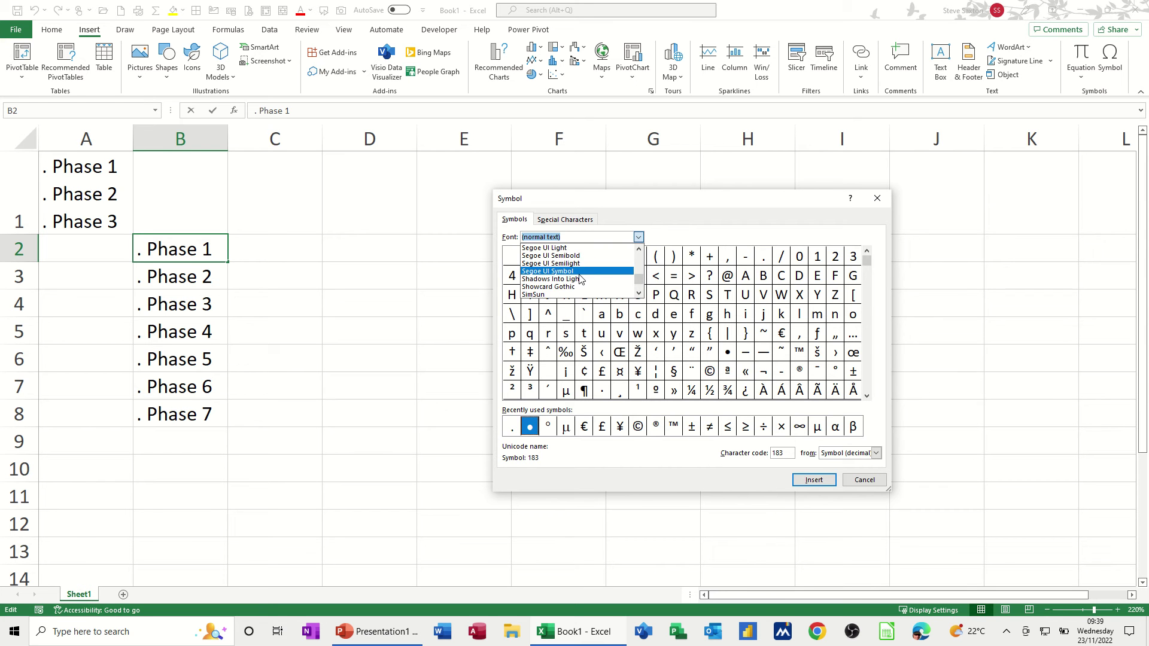
pyautogui.click(579, 272)
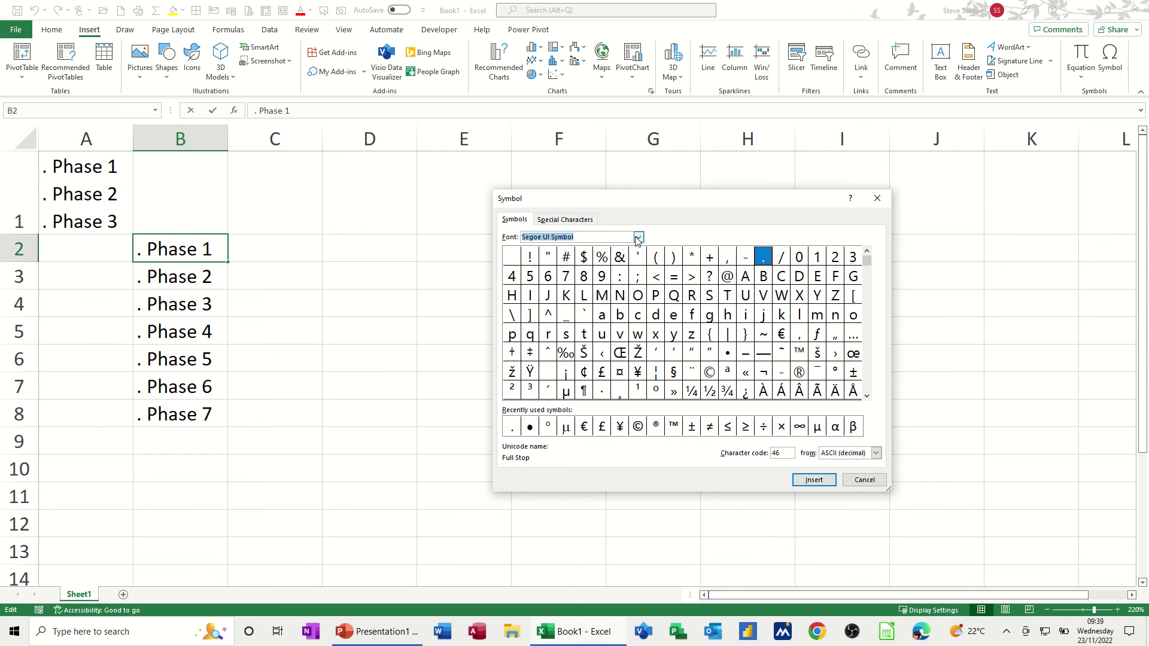
pyautogui.click(638, 238)
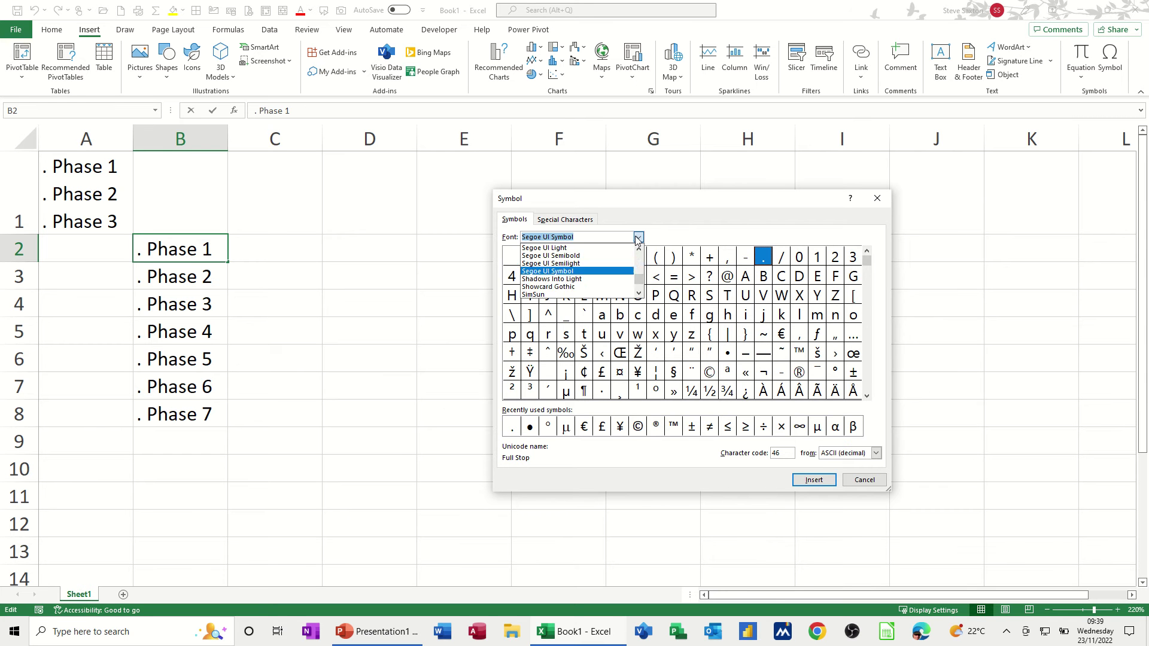
pyautogui.click(639, 294)
pyautogui.click(639, 293)
pyautogui.click(639, 293)
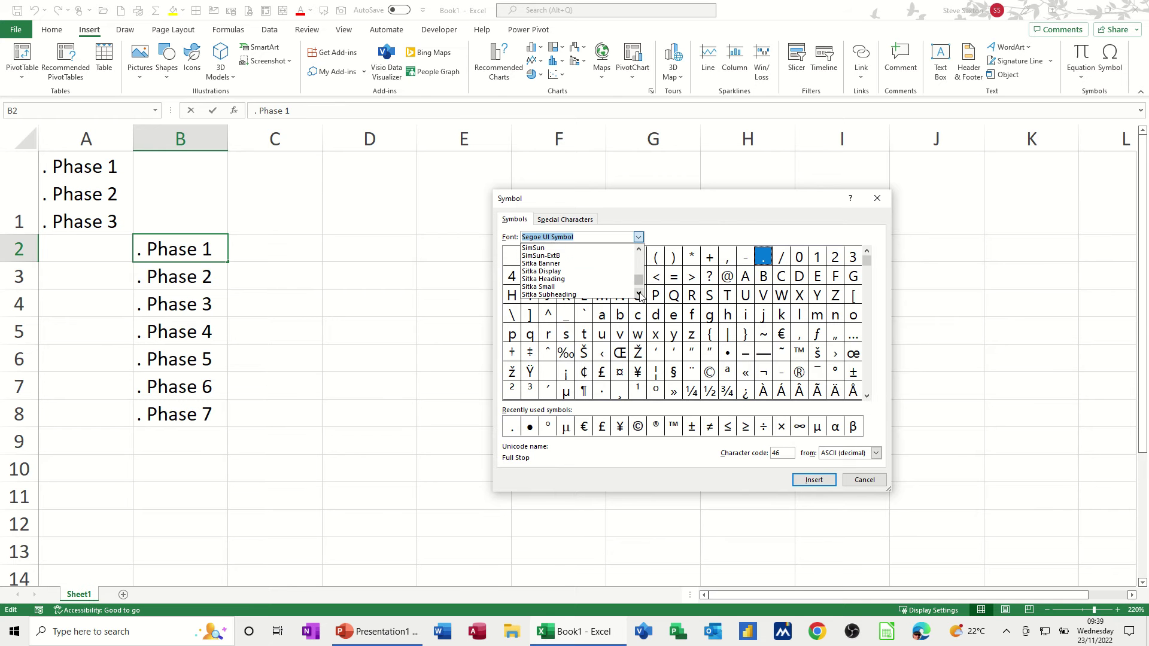
pyautogui.click(639, 294)
pyautogui.click(639, 293)
pyautogui.click(639, 294)
pyautogui.click(638, 294)
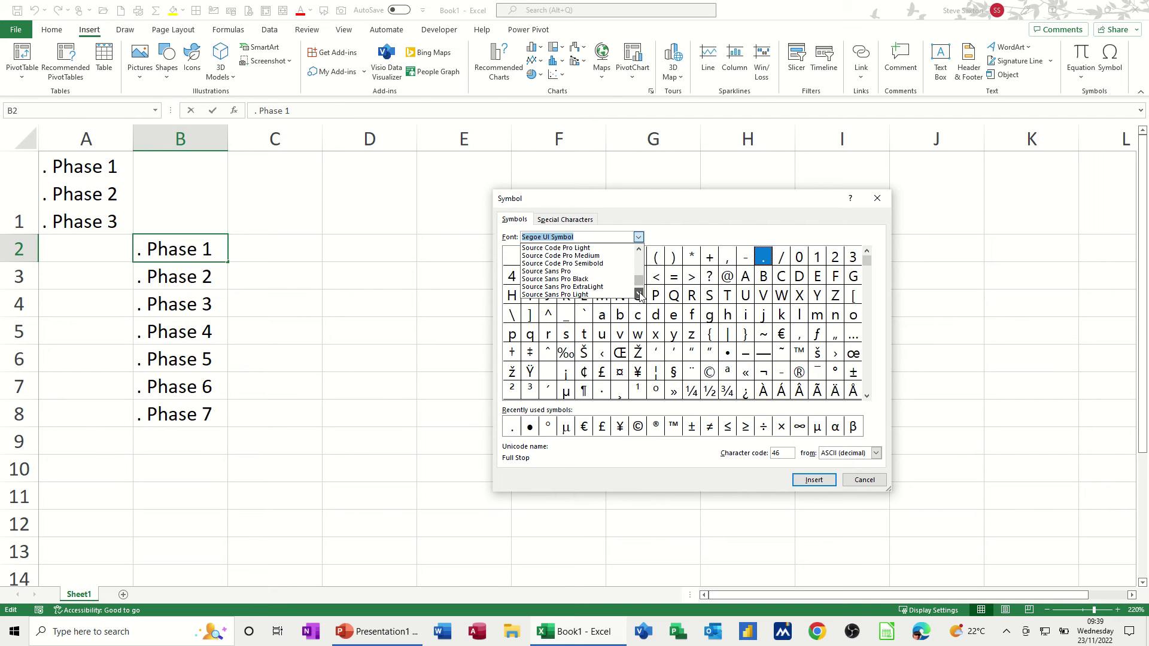
pyautogui.click(639, 294)
pyautogui.click(639, 294)
pyautogui.click(639, 293)
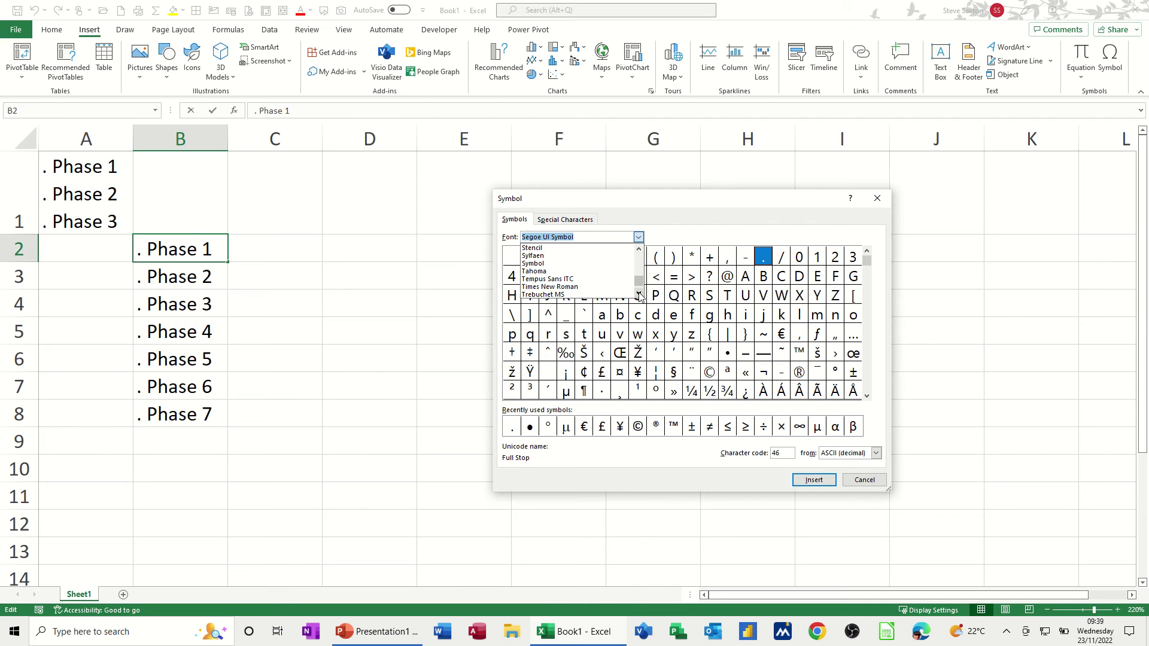
pyautogui.click(574, 263)
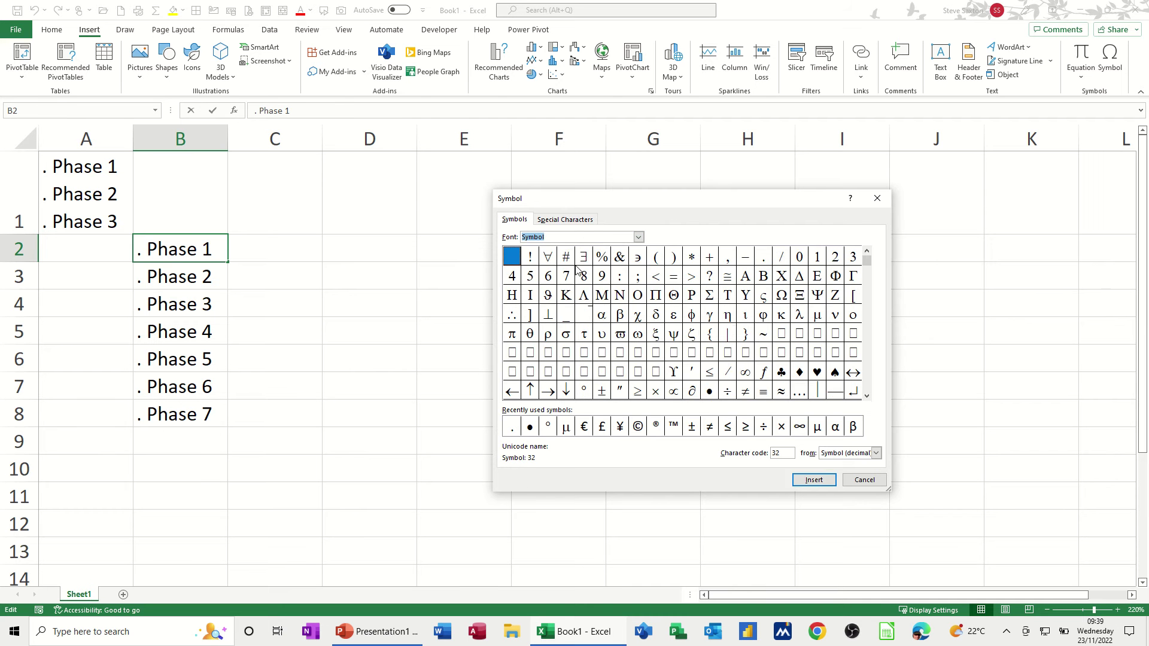
# Select the bullet dot (character 183) and insert it after . Phase 1 in B2
pyautogui.click(709, 392)
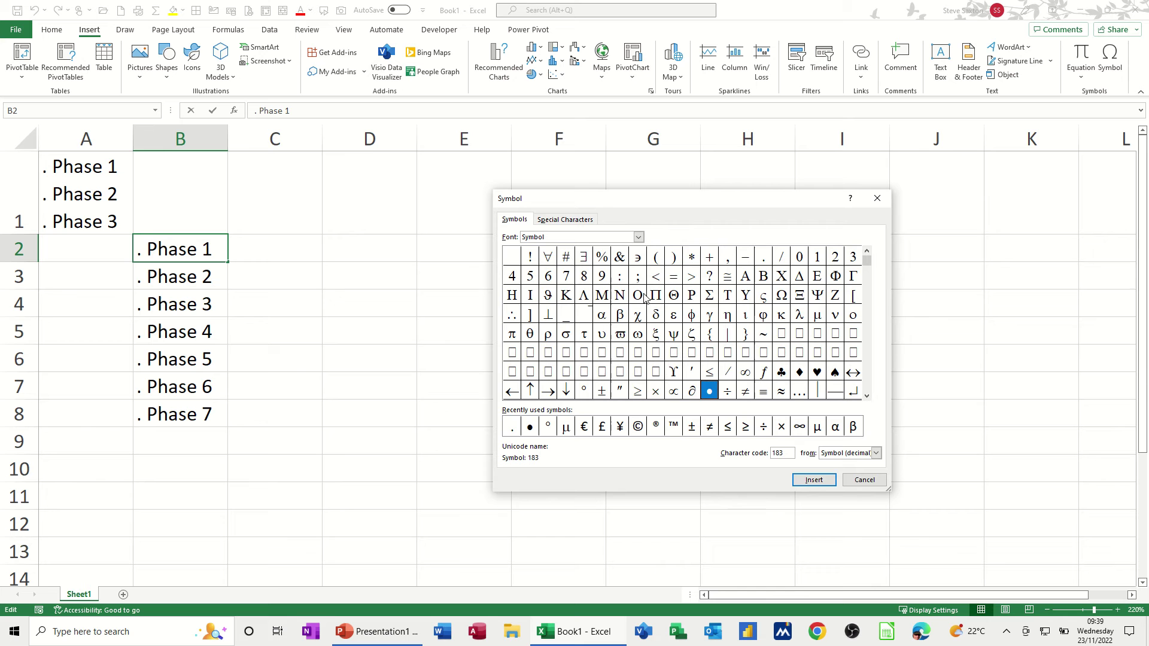
pyautogui.click(763, 259)
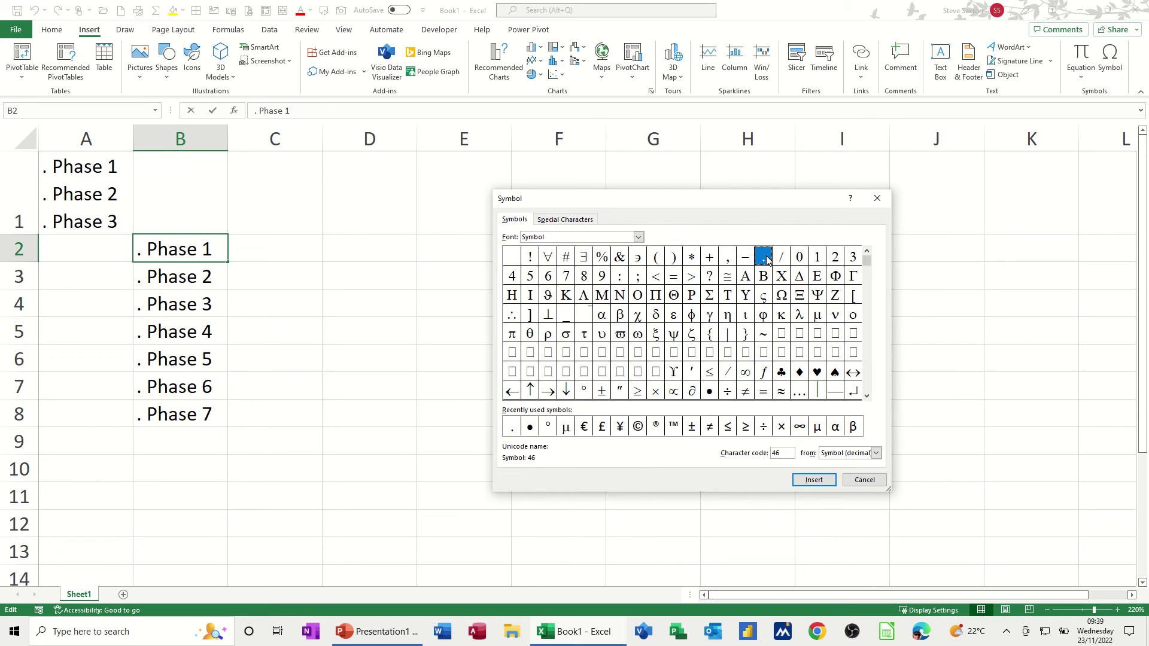
pyautogui.click(711, 393)
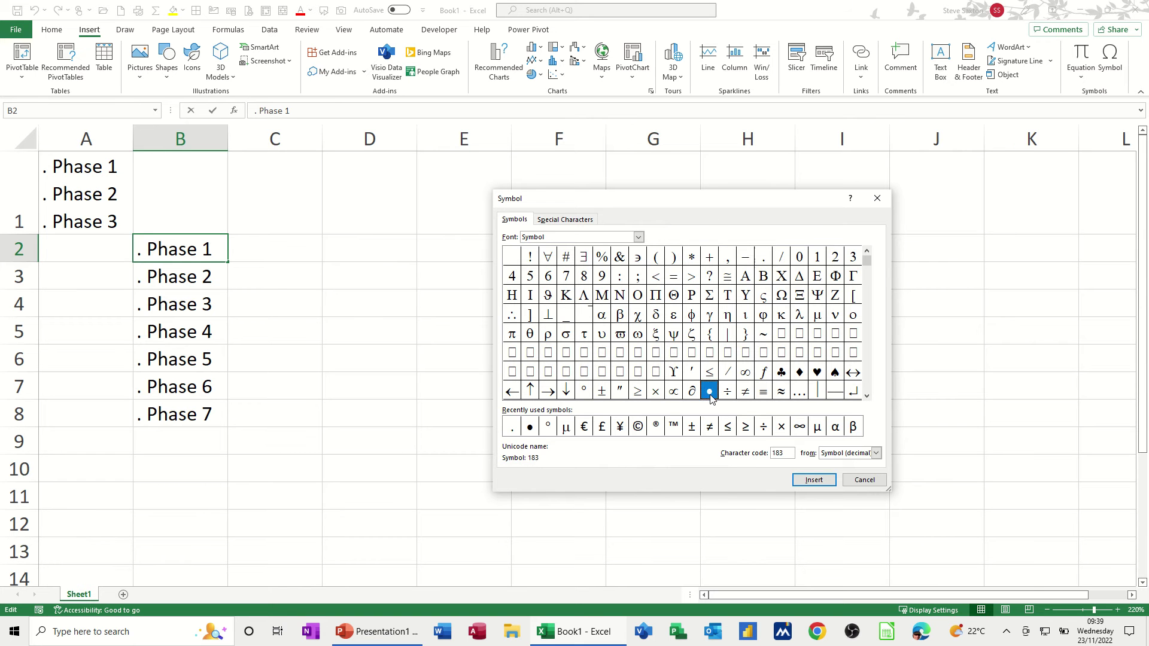
pyautogui.click(764, 261)
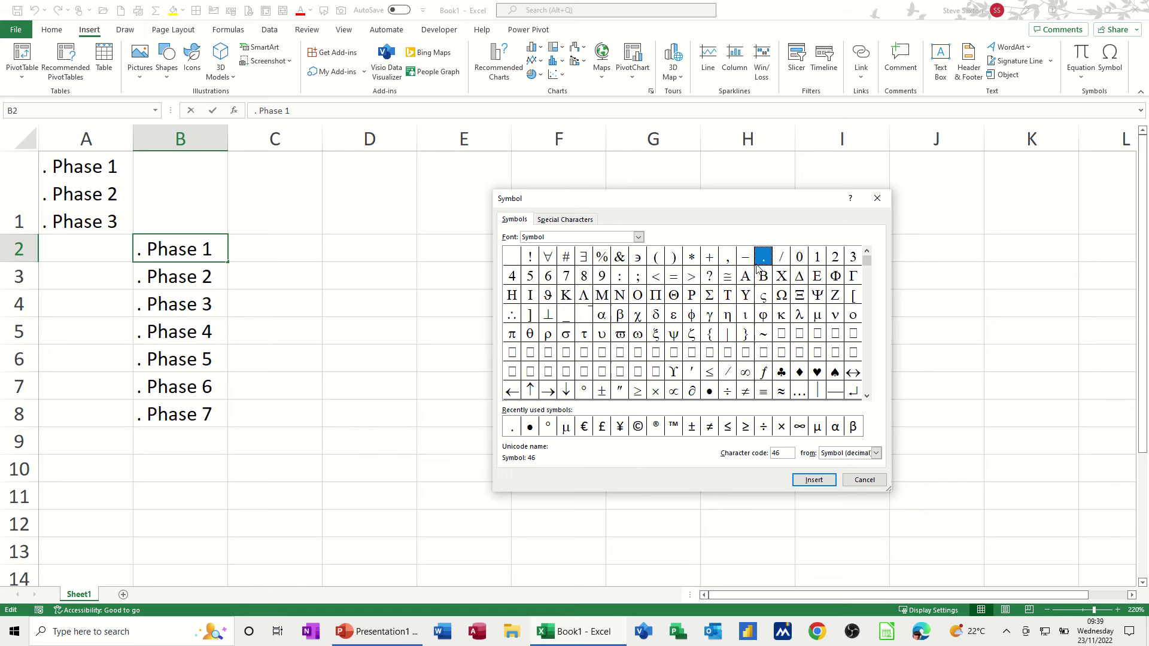
pyautogui.click(709, 391)
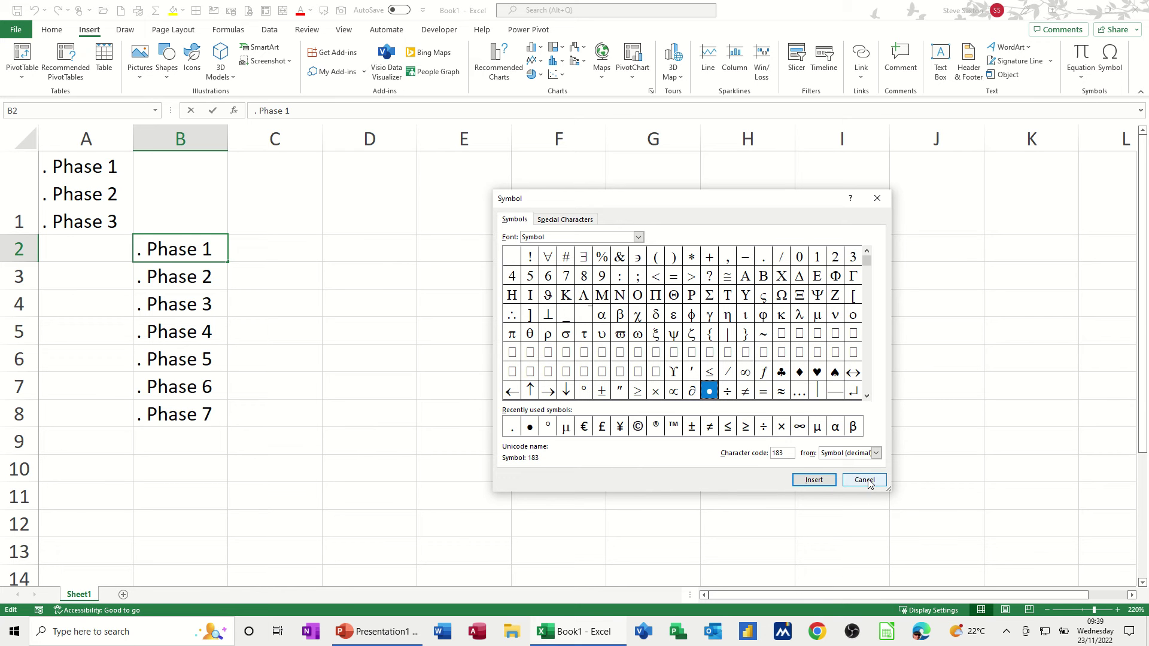
pyautogui.click(813, 480)
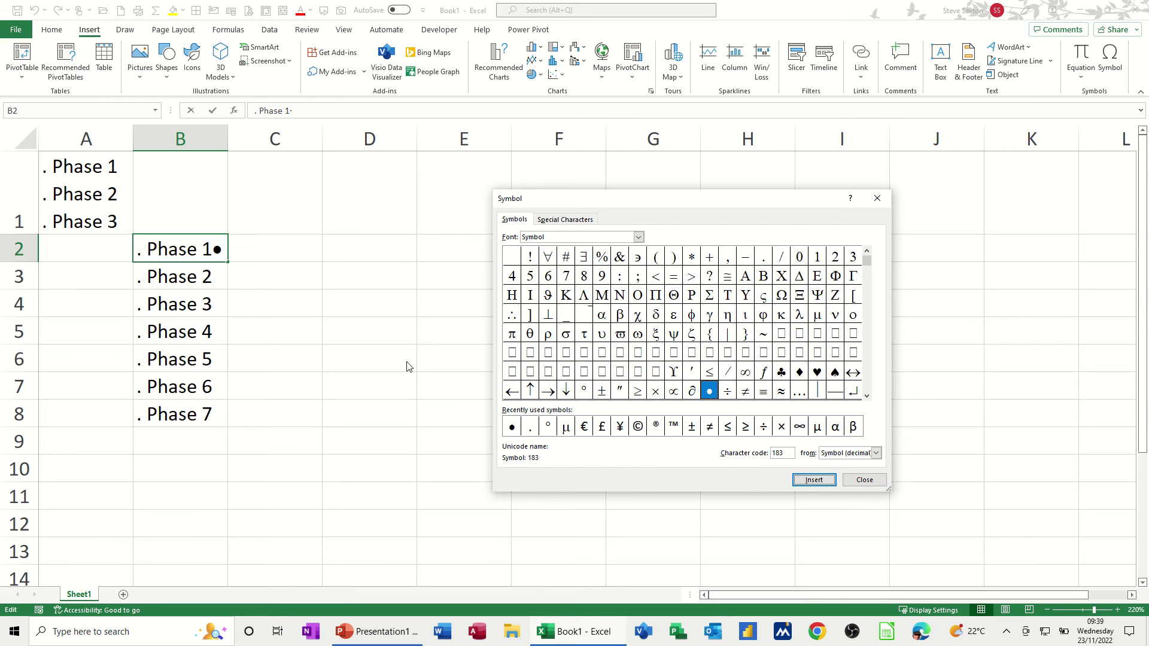
# Enter . Phase 1, . Phase 2, . Phase 3 on separate lines in D1 using Alt+Enter
pyautogui.click(864, 480)
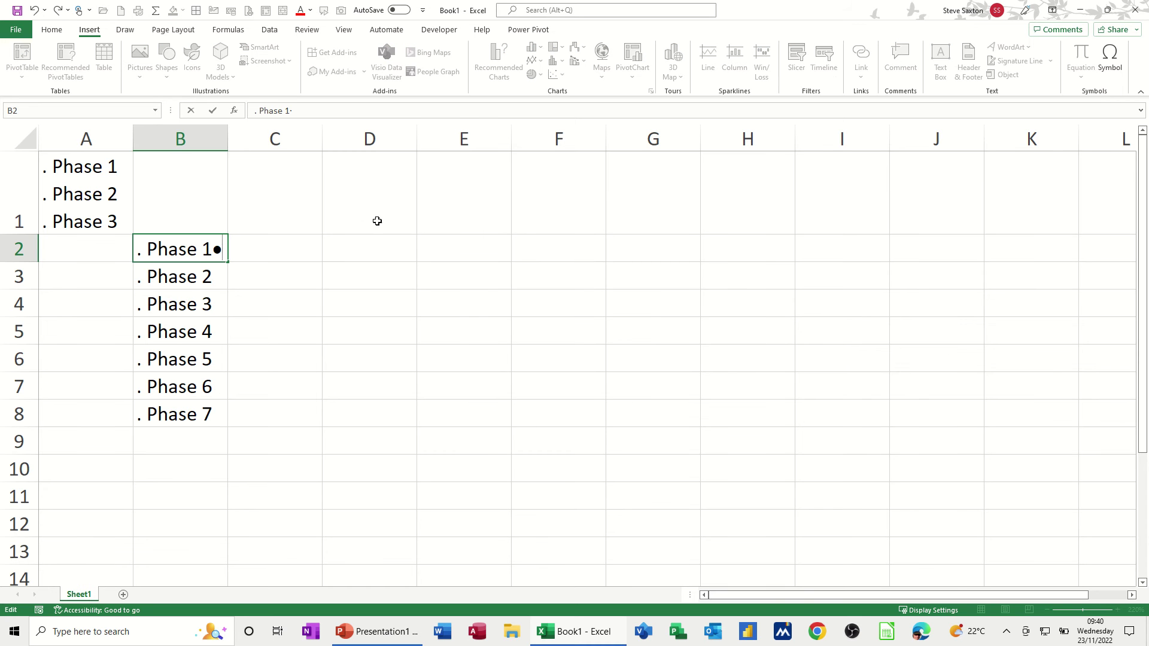
pyautogui.click(368, 171)
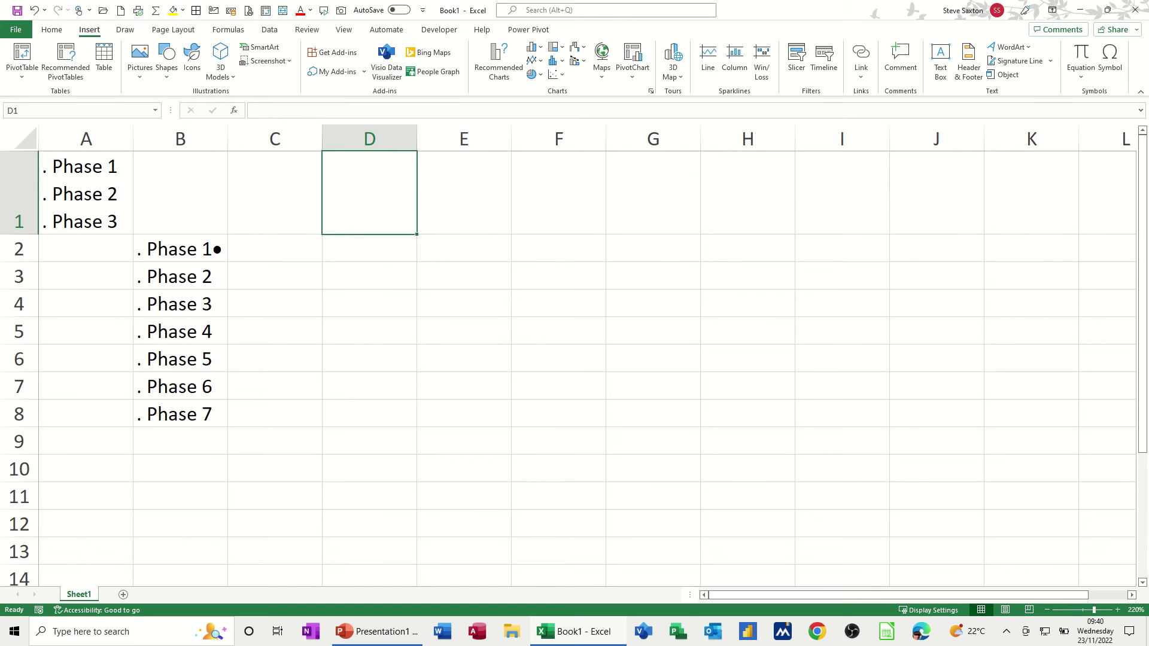
pyautogui.write('.')
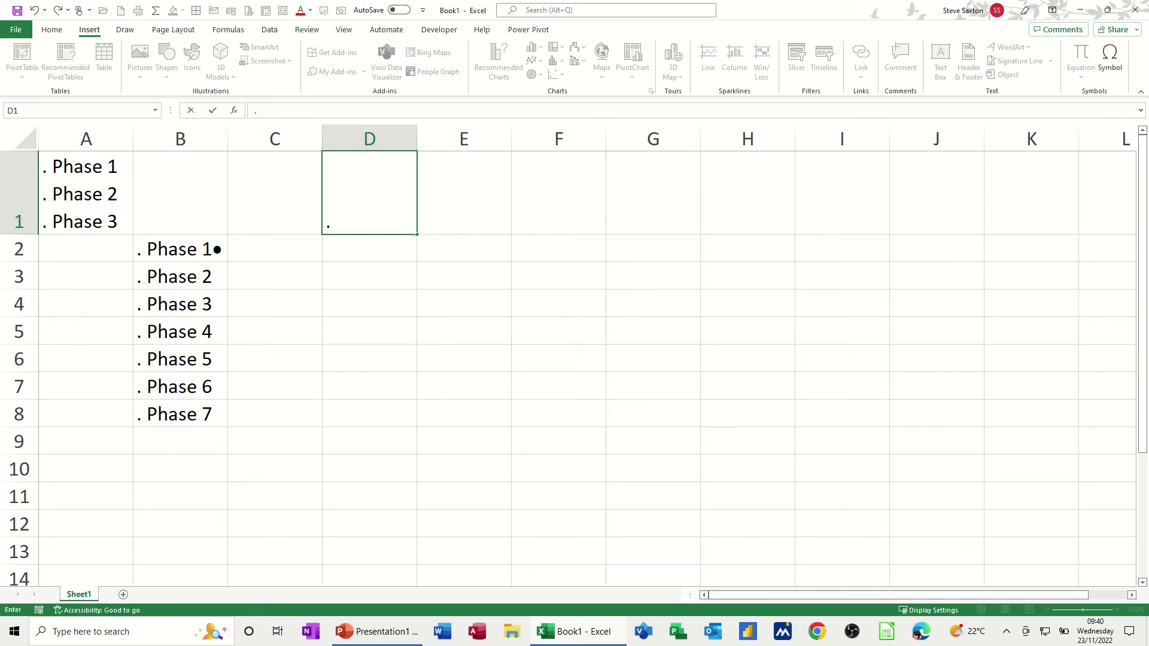
pyautogui.write('Phase 1')
pyautogui.hotkey('alt', 'Return')
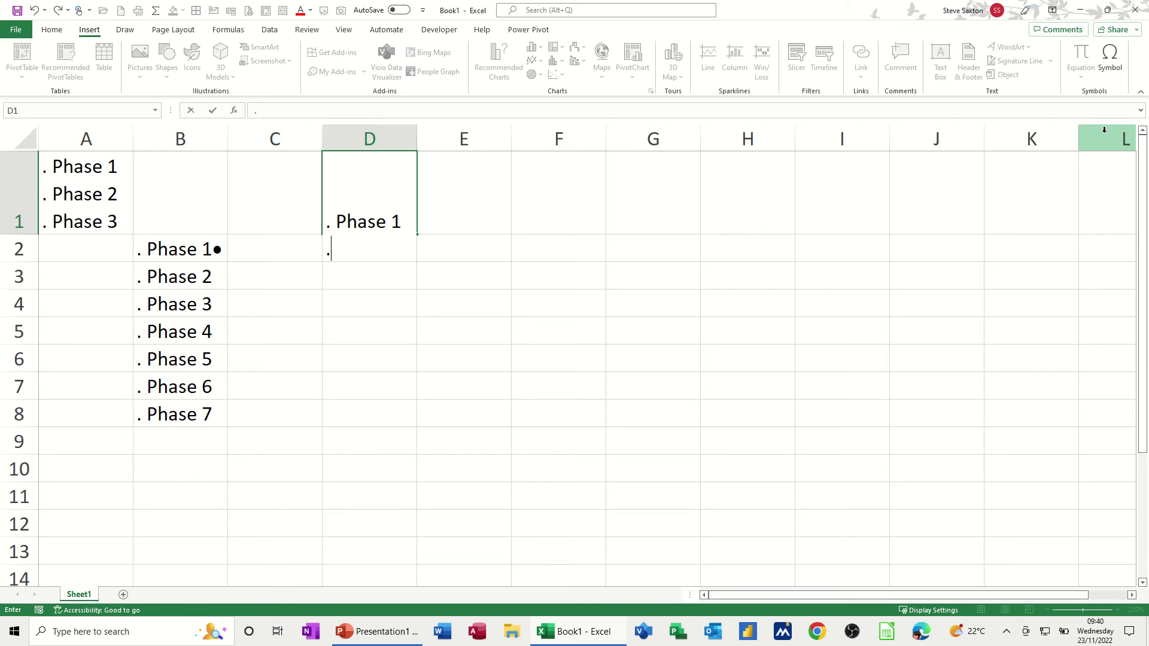
pyautogui.write('Phase 2')
pyautogui.hotkey('alt', 'Return')
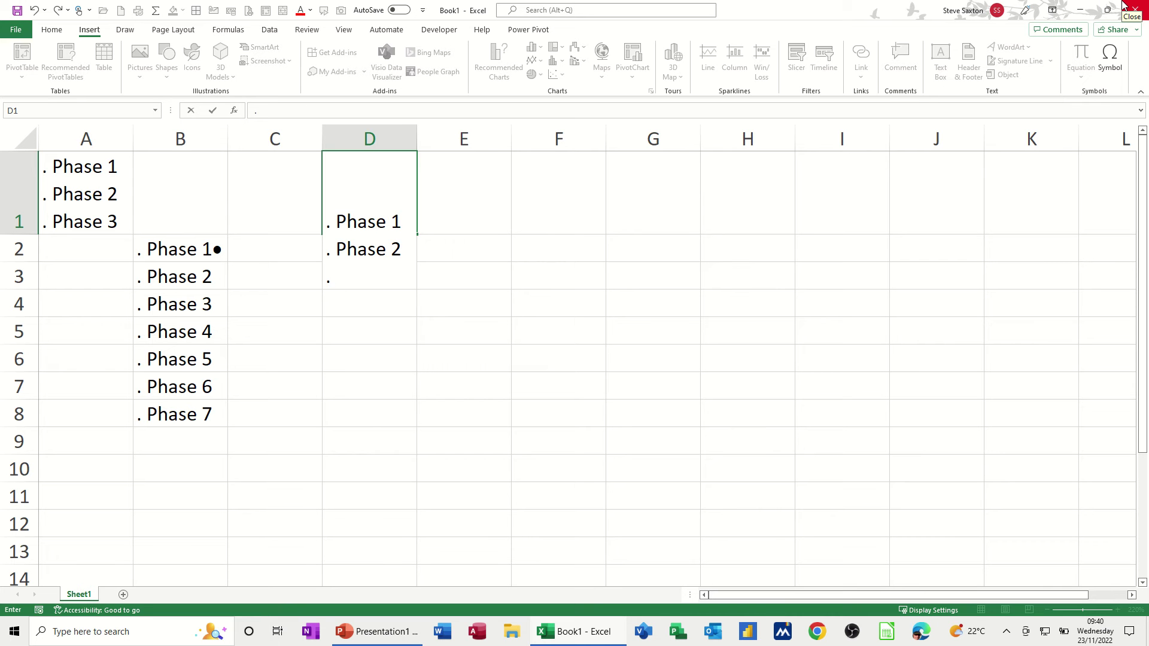
pyautogui.write('. Phase 3')
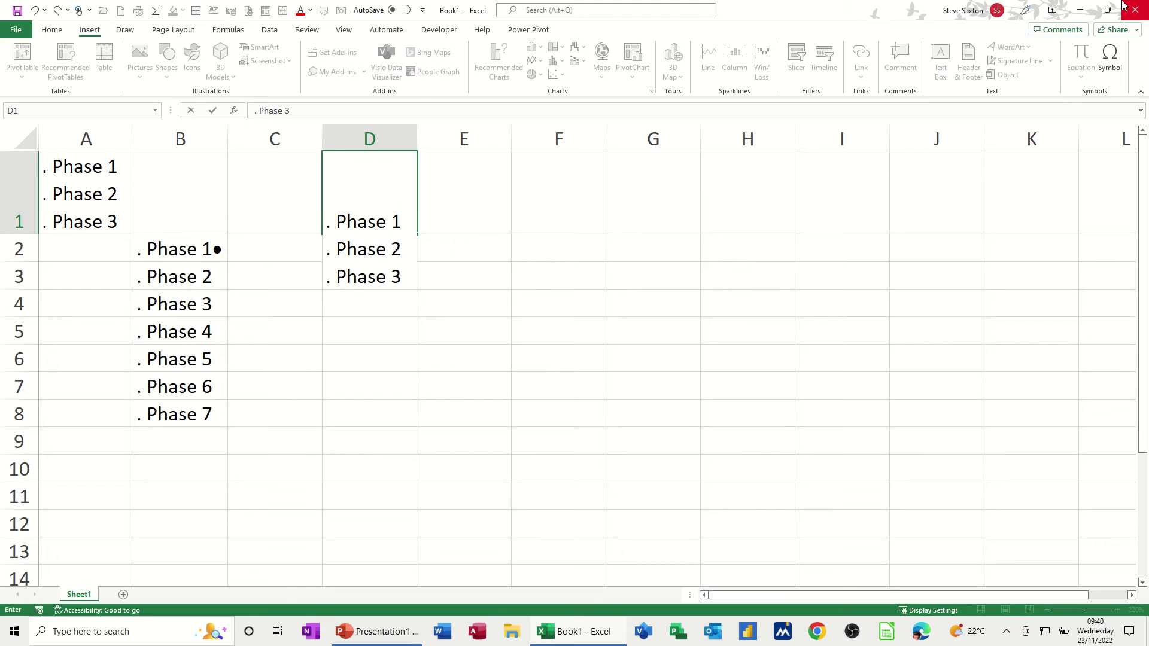
pyautogui.press('Return')
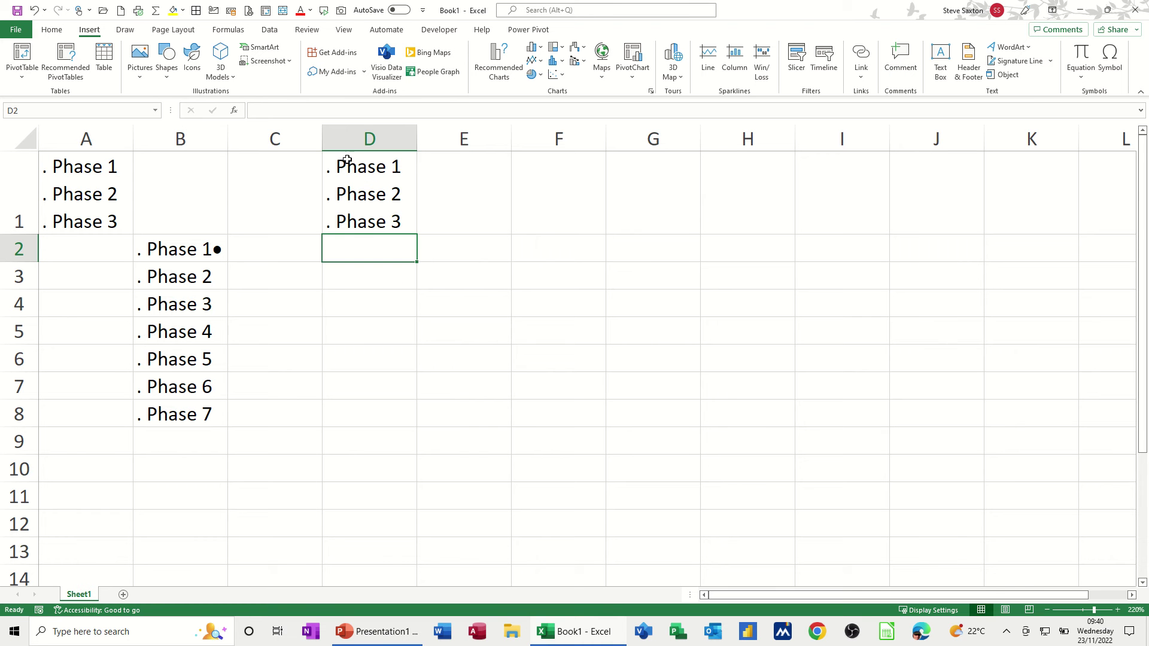
# Enter 'week 1' in D3 and fill it down to week 6 in D8
pyautogui.click(162, 256)
pyautogui.click(172, 276)
pyautogui.click(179, 308)
pyautogui.click(179, 332)
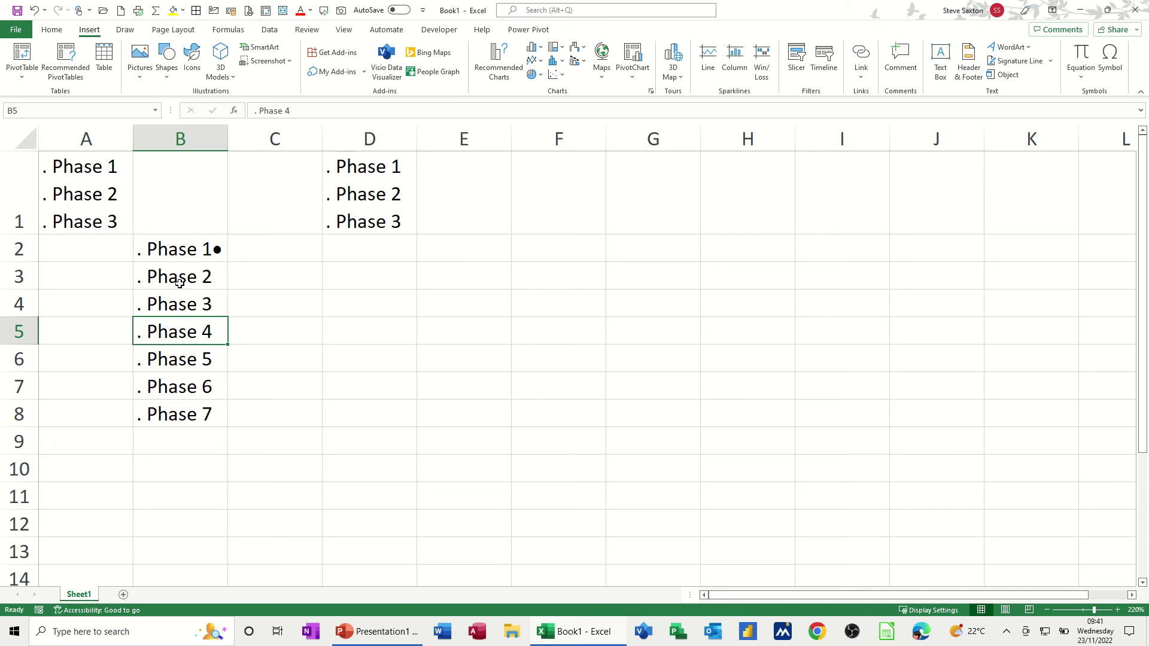
pyautogui.click(351, 280)
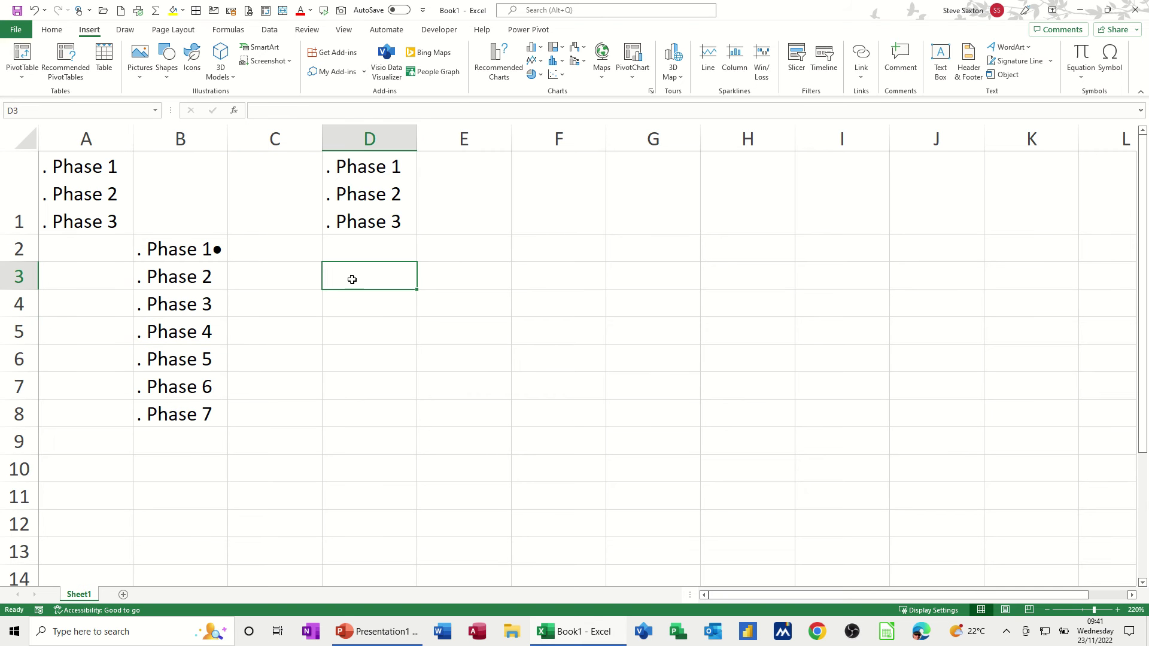
pyautogui.write('week 1')
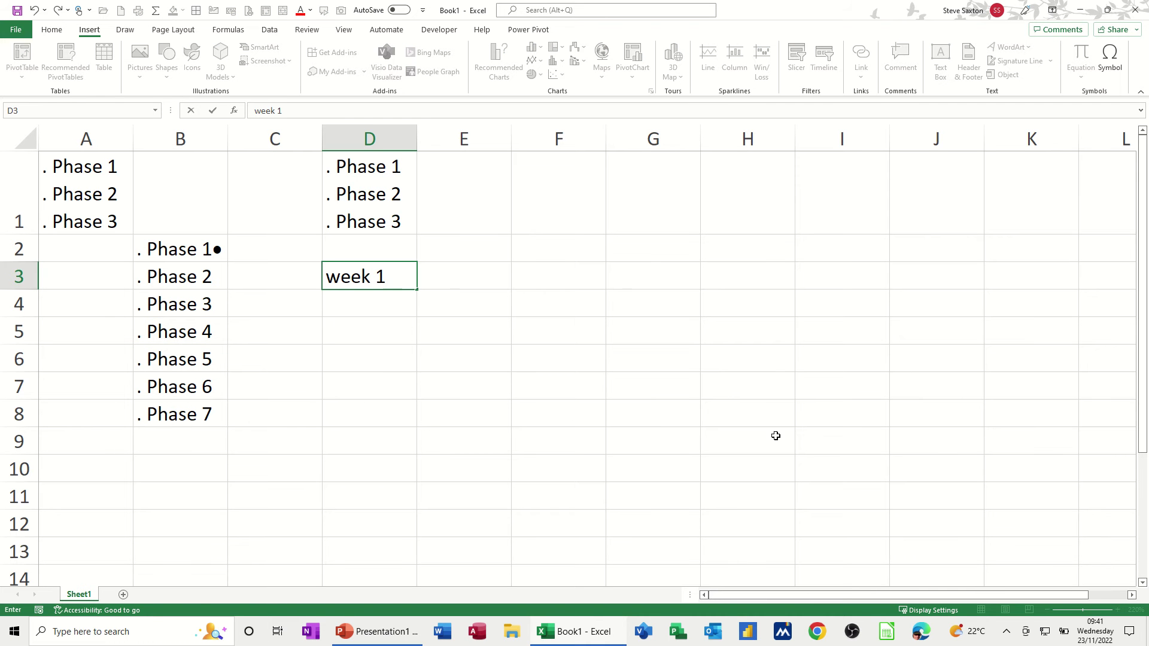
pyautogui.moveTo(417, 289); pyautogui.dragTo(421, 329)
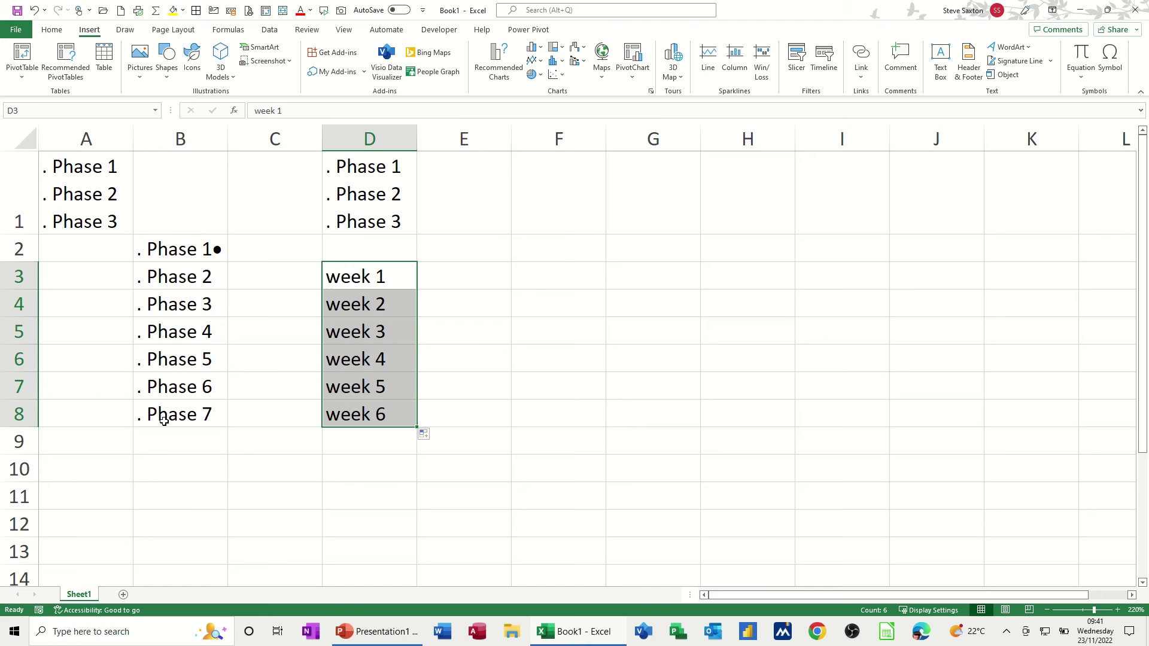
# Enter '. Phase 1' in F2 and fill it down to . Phase 5 in F6
pyautogui.click(563, 248)
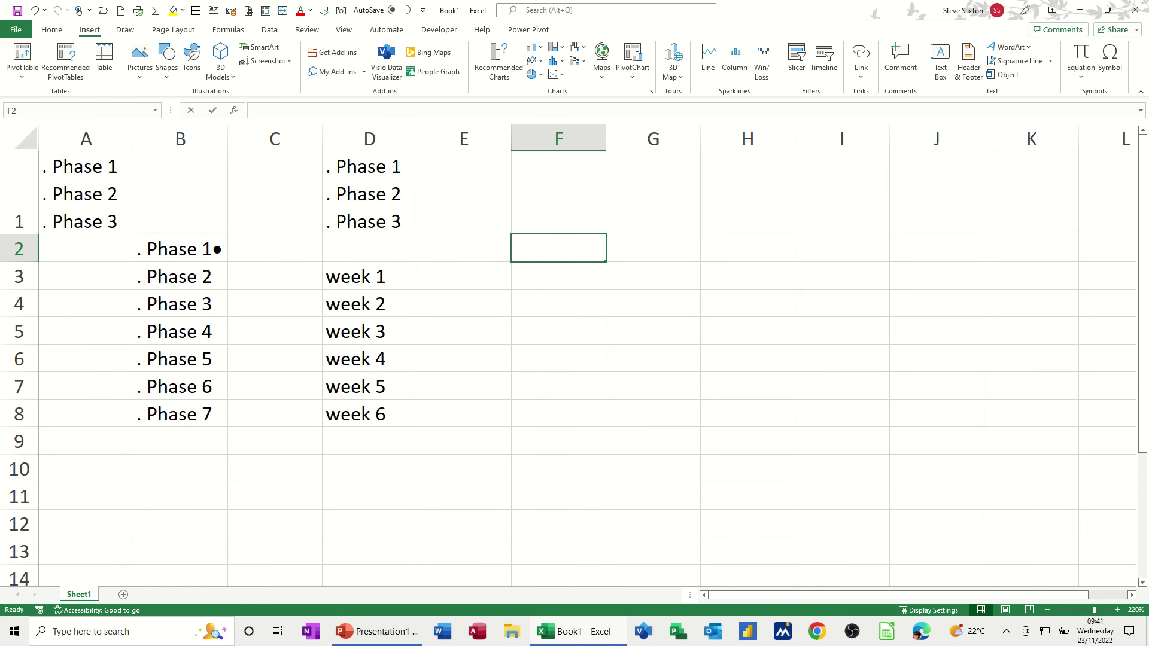
pyautogui.write('. Phase 1')
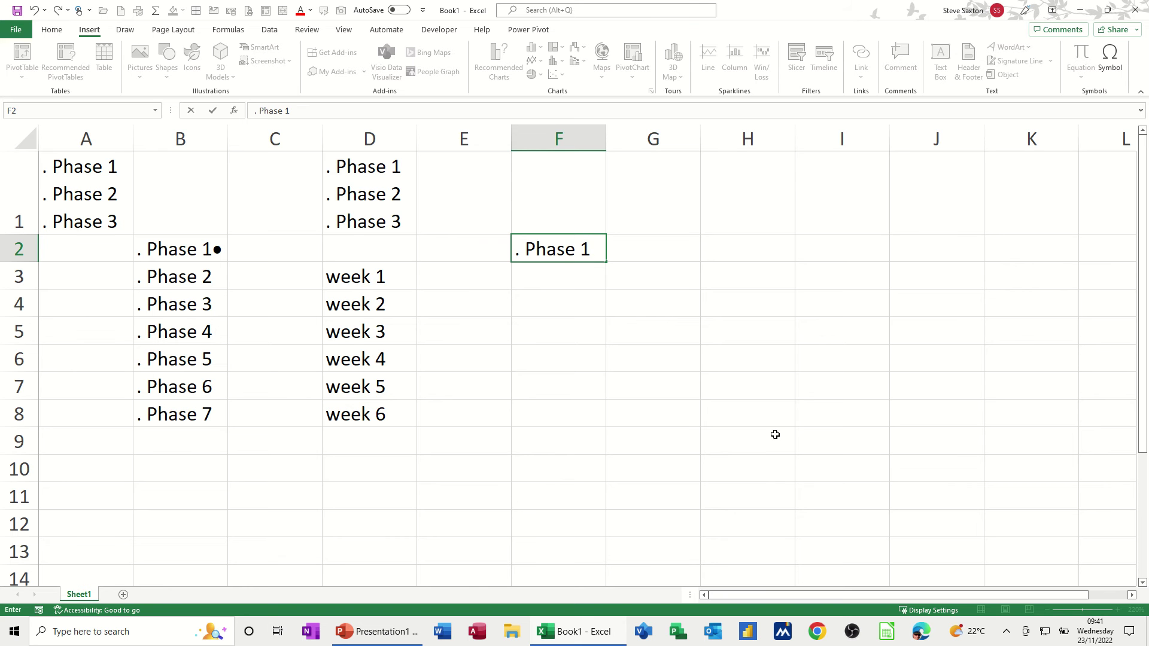
pyautogui.moveTo(606, 262); pyautogui.dragTo(605, 354)
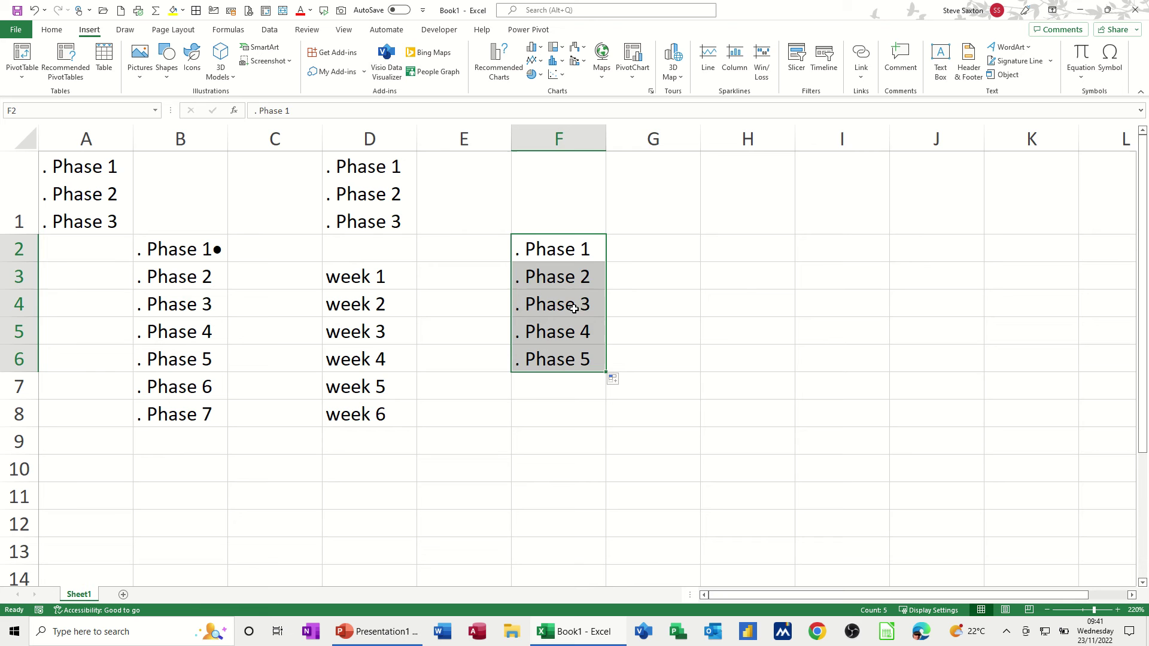
pyautogui.click(639, 250)
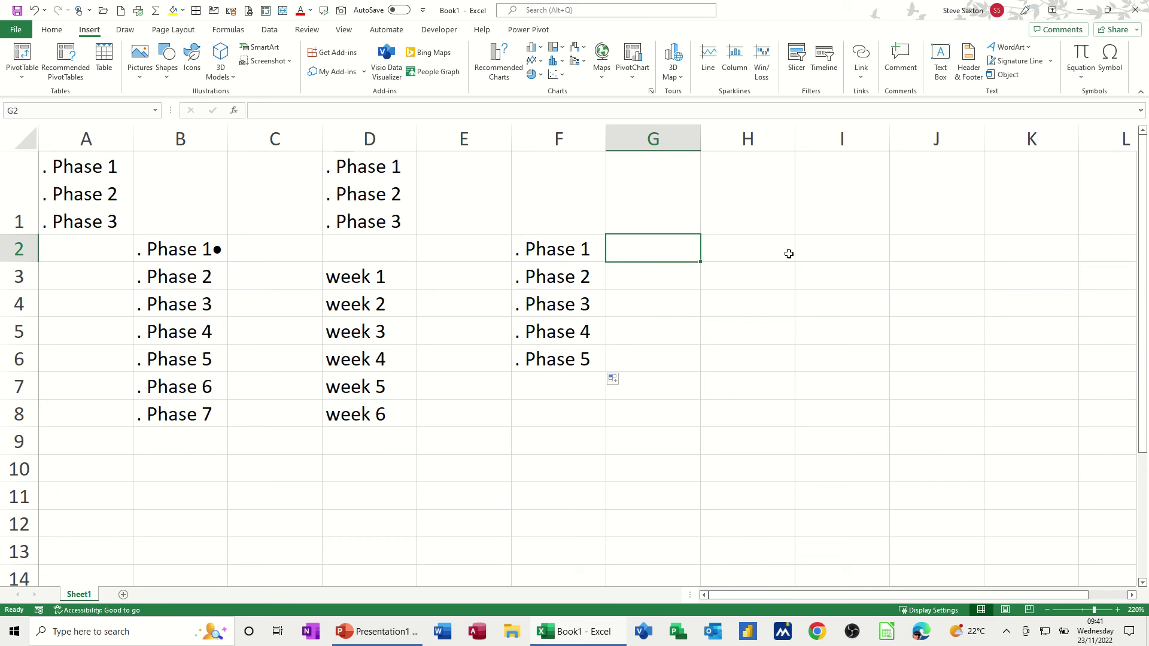
# Enter '· Phase 1' in G2 and fill it down to · Phase 3 in G4
pyautogui.write('·')
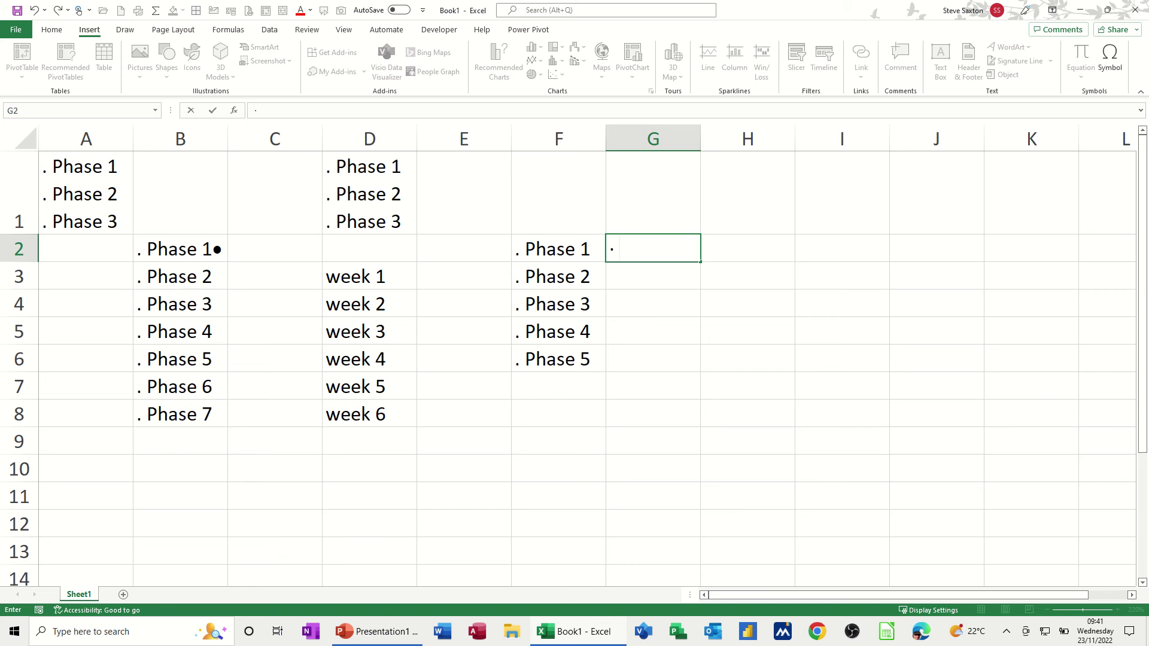
pyautogui.write('Phase 1')
pyautogui.click(808, 258)
pyautogui.click(658, 257)
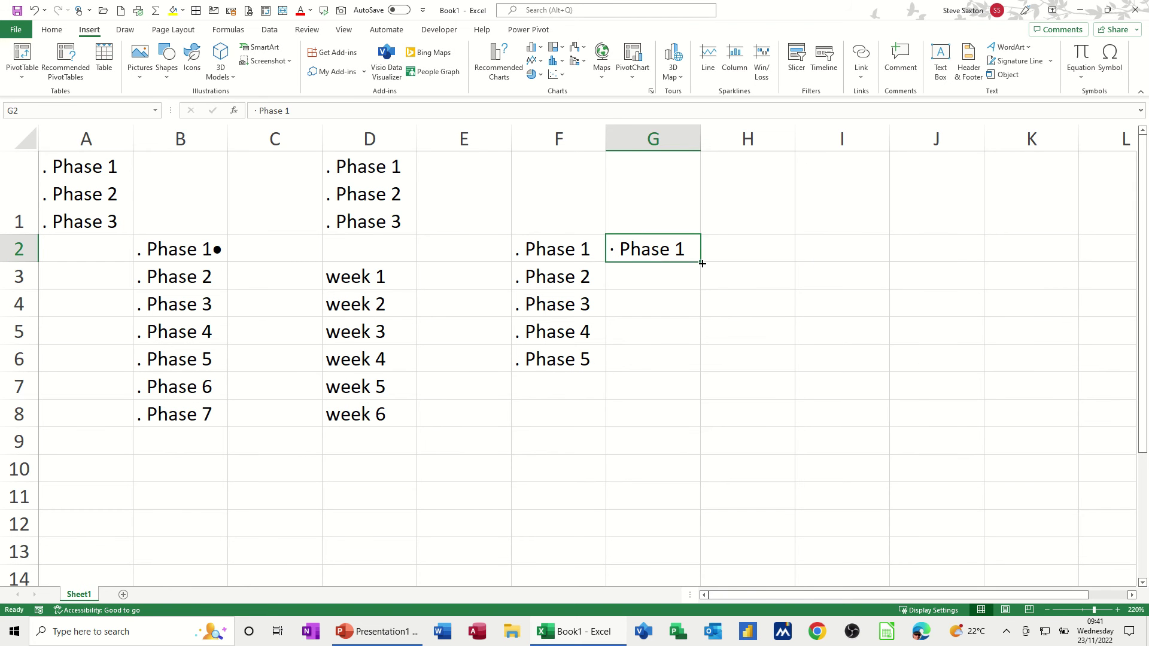
pyautogui.moveTo(701, 263); pyautogui.dragTo(703, 316)
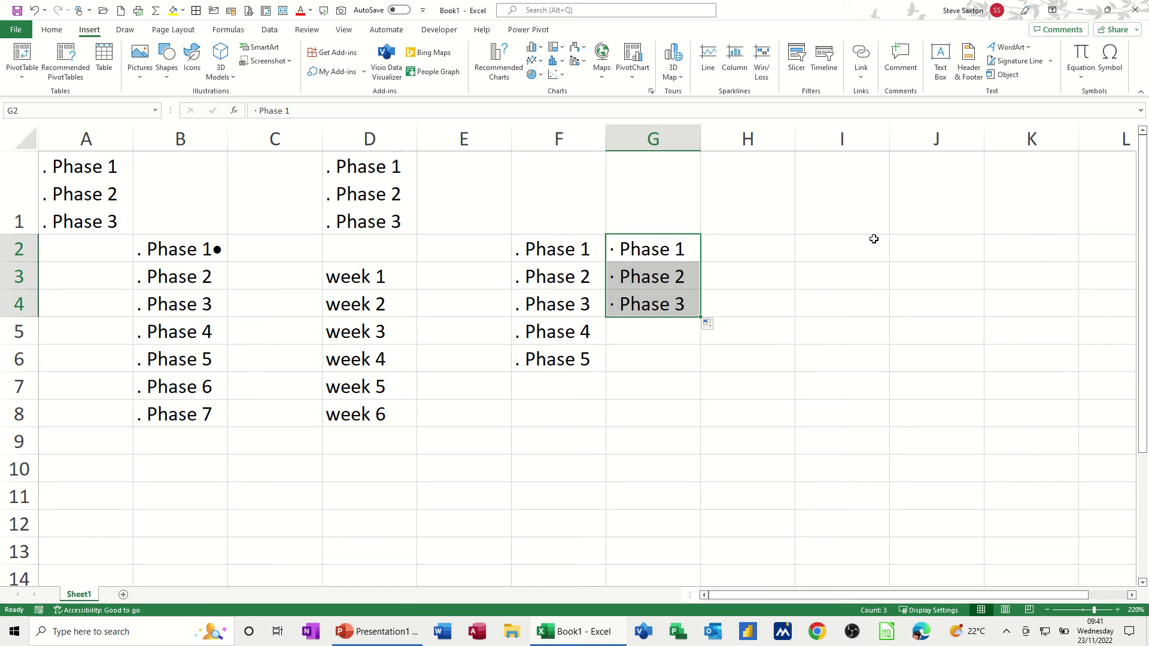
# Enter a lone middle-dot character (·) in cell I4
pyautogui.click(845, 306)
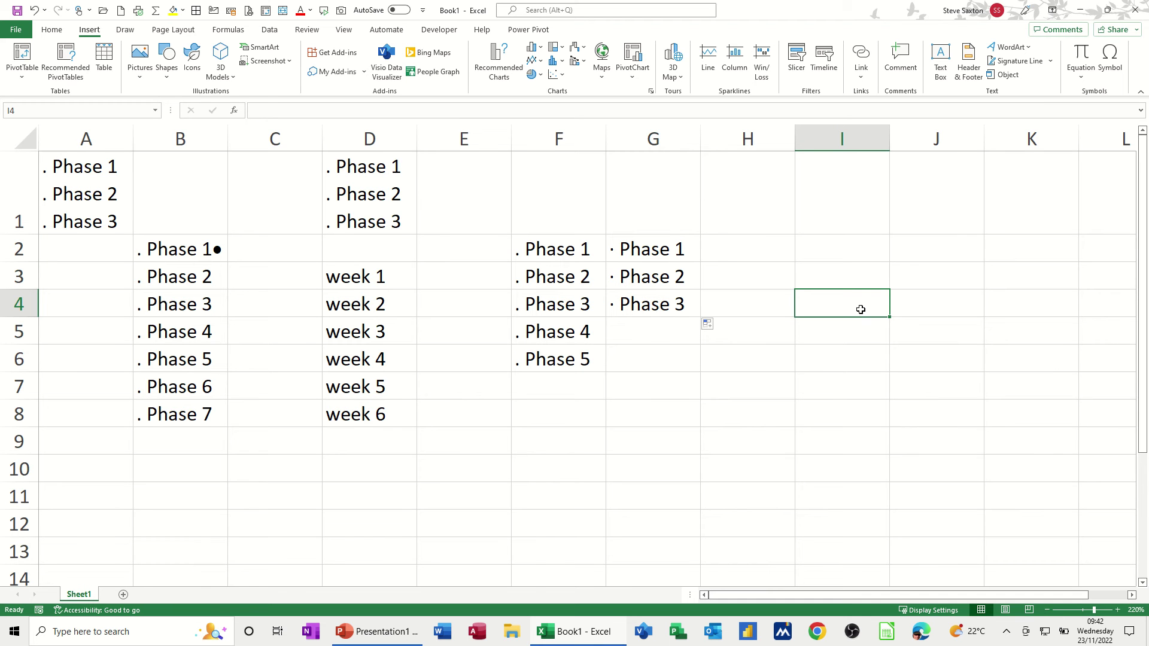
pyautogui.write('·')
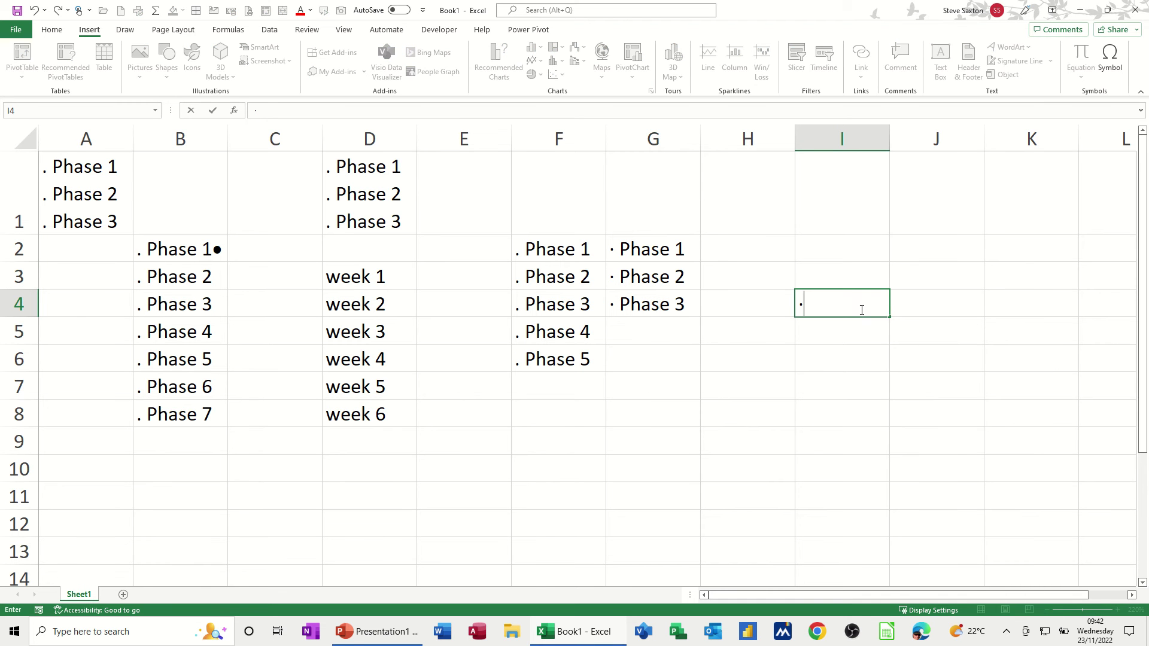
pyautogui.click(811, 353)
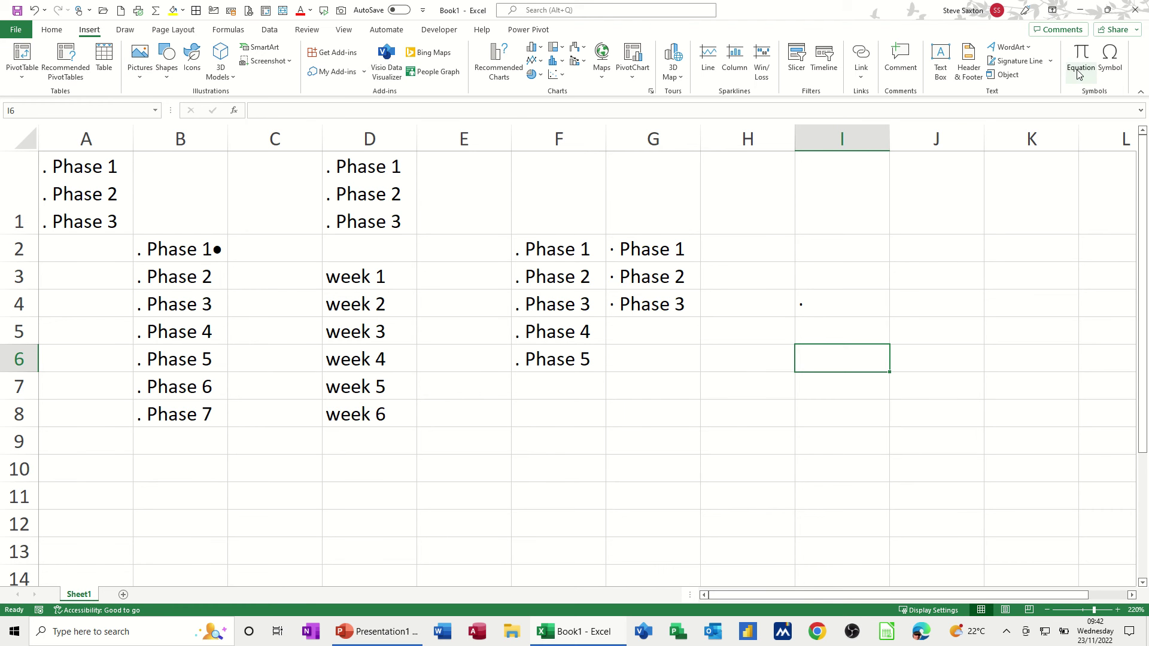
pyautogui.click(1110, 60)
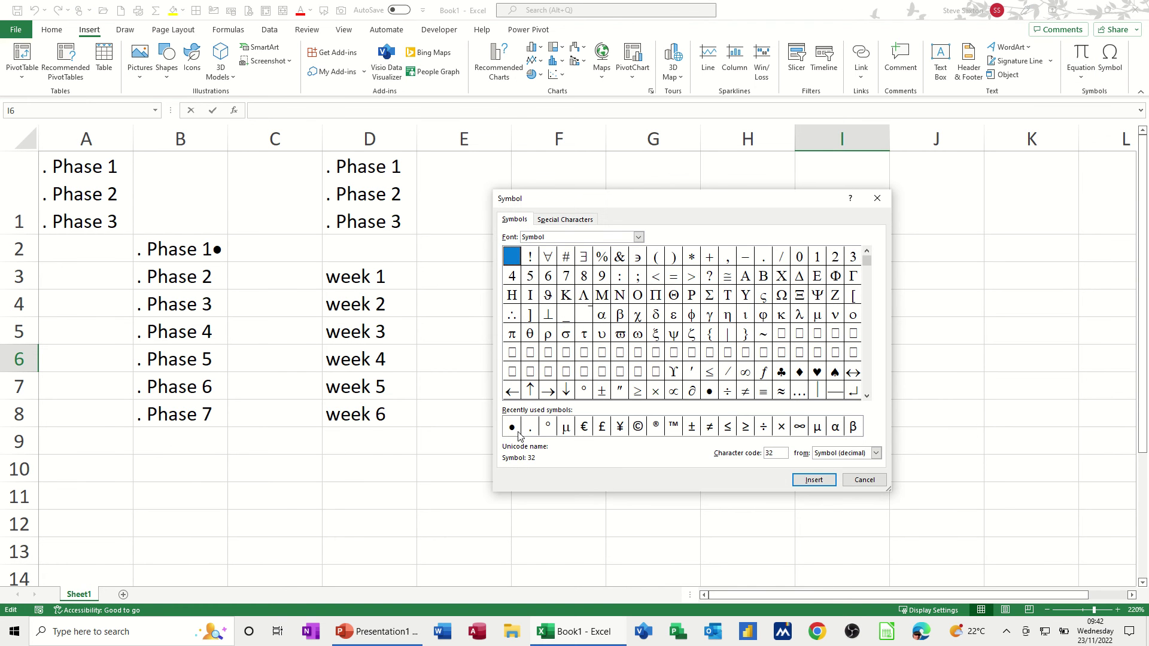
pyautogui.click(512, 428)
pyautogui.click(822, 482)
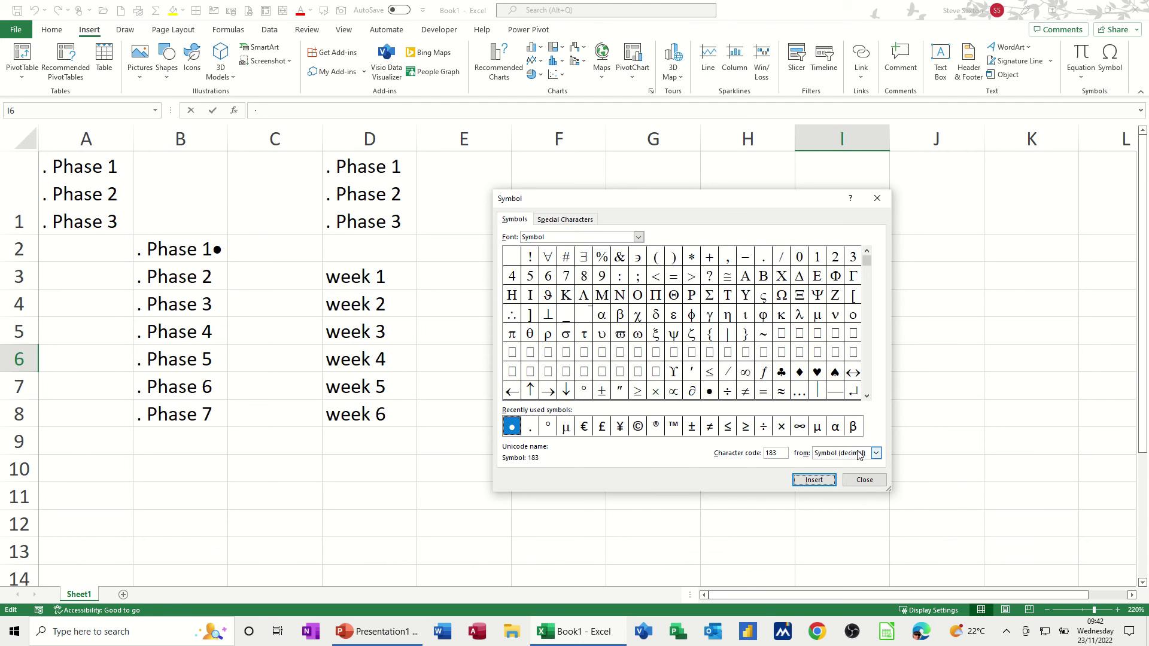
pyautogui.click(863, 479)
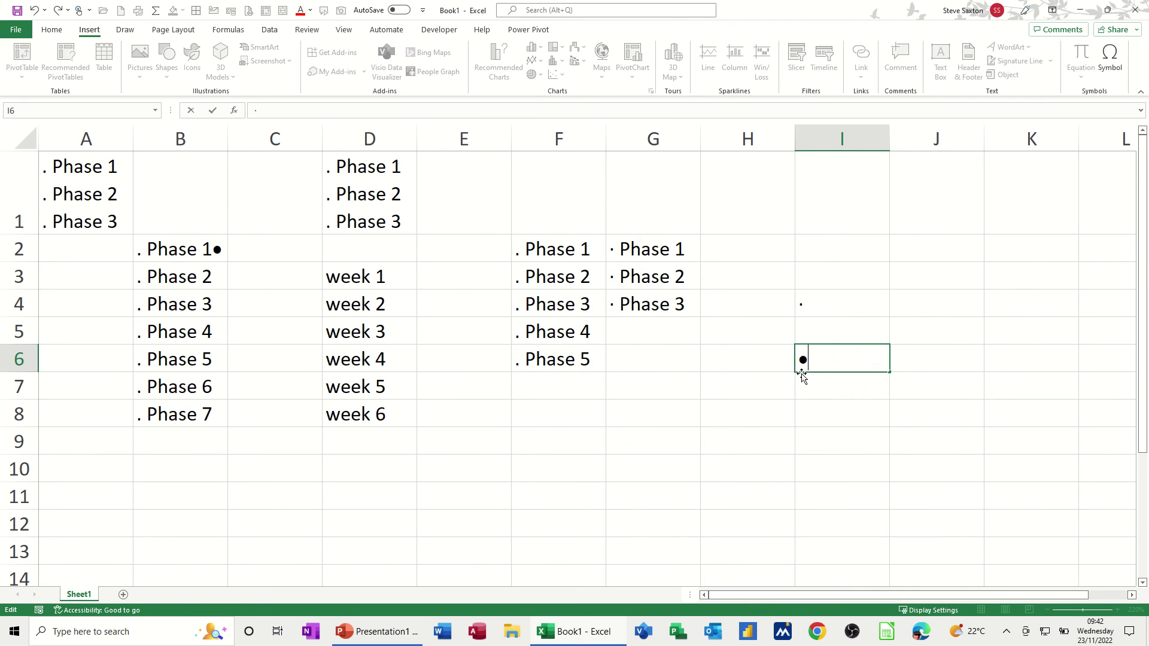
pyautogui.press('Return')
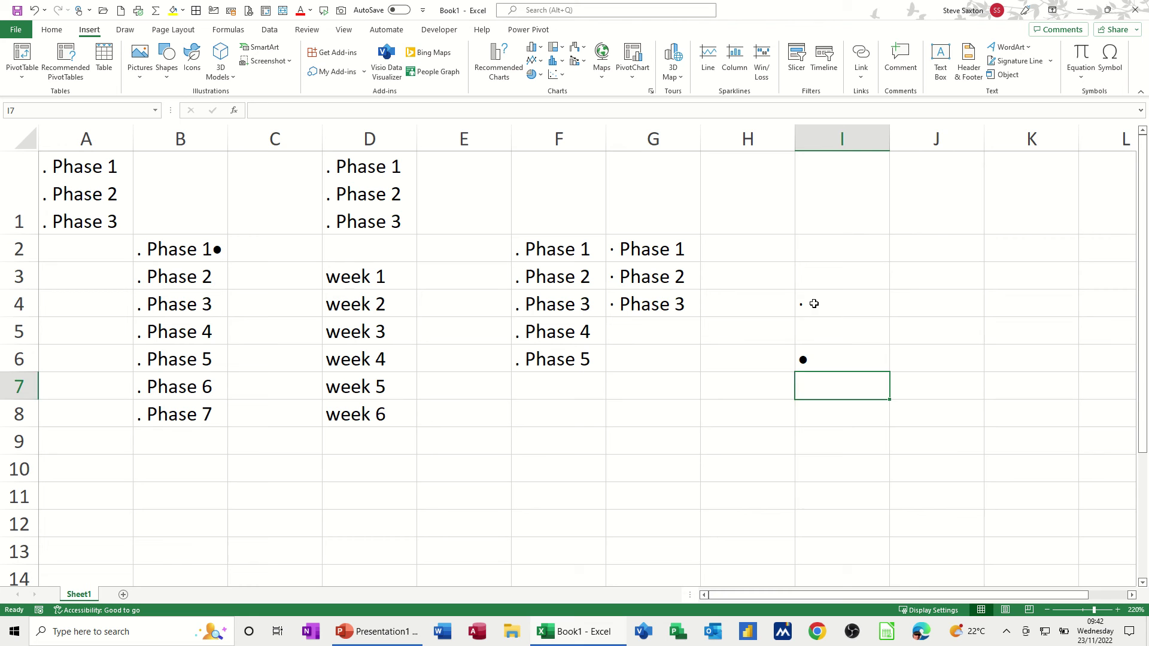
pyautogui.click(811, 303)
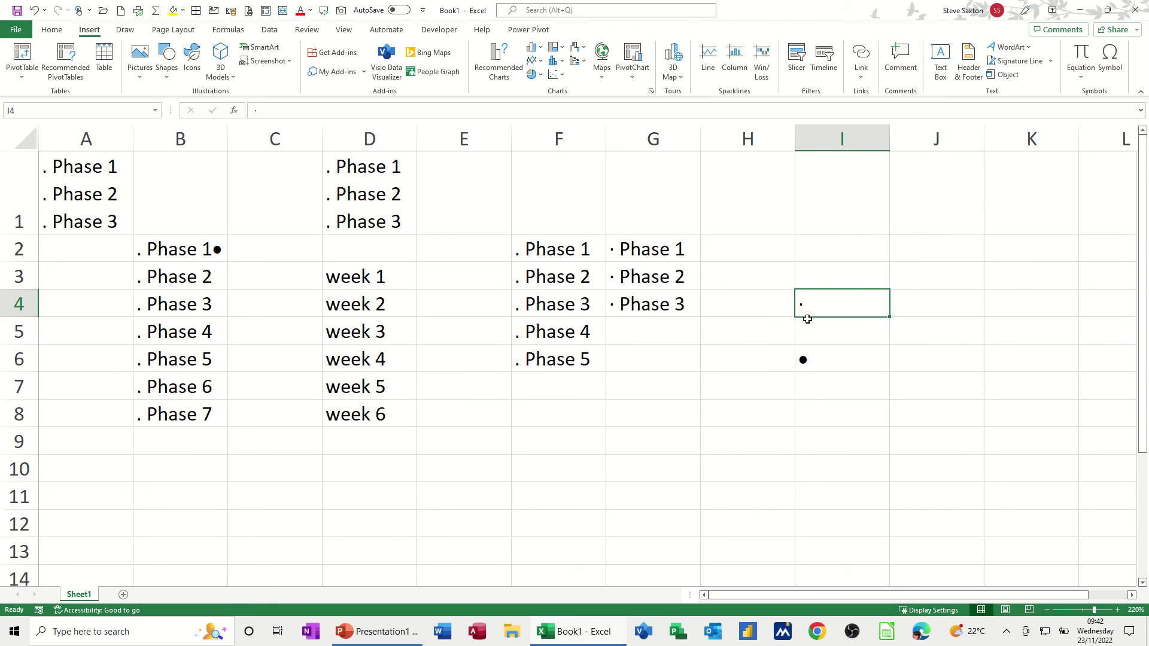
pyautogui.click(807, 358)
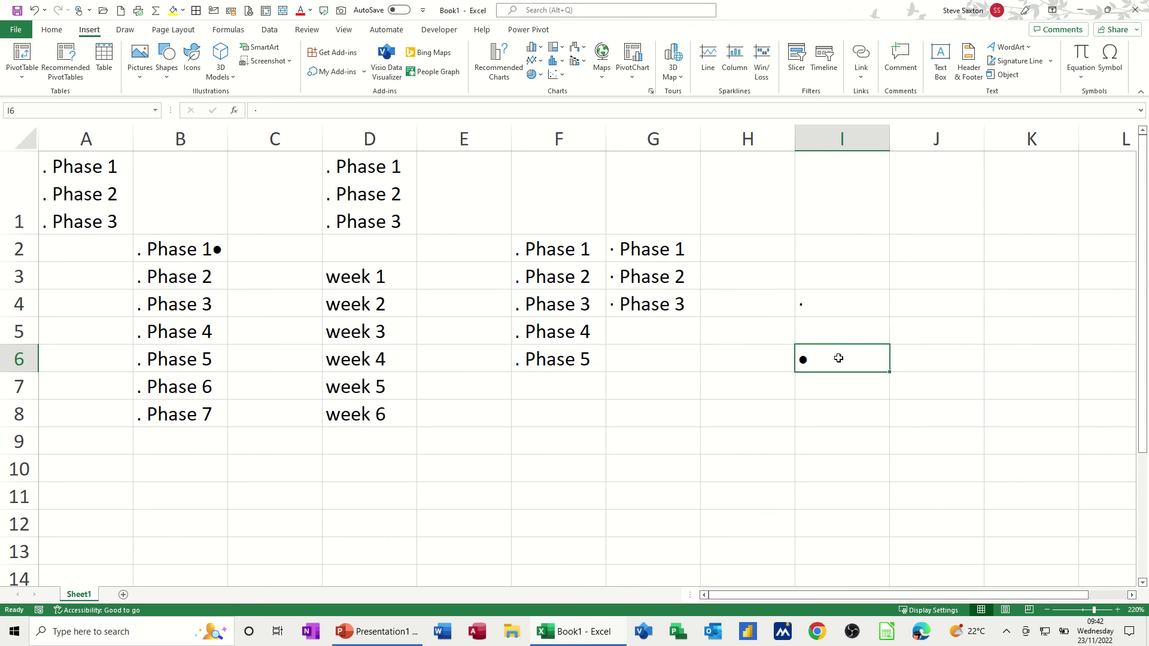
pyautogui.doubleClick(829, 361)
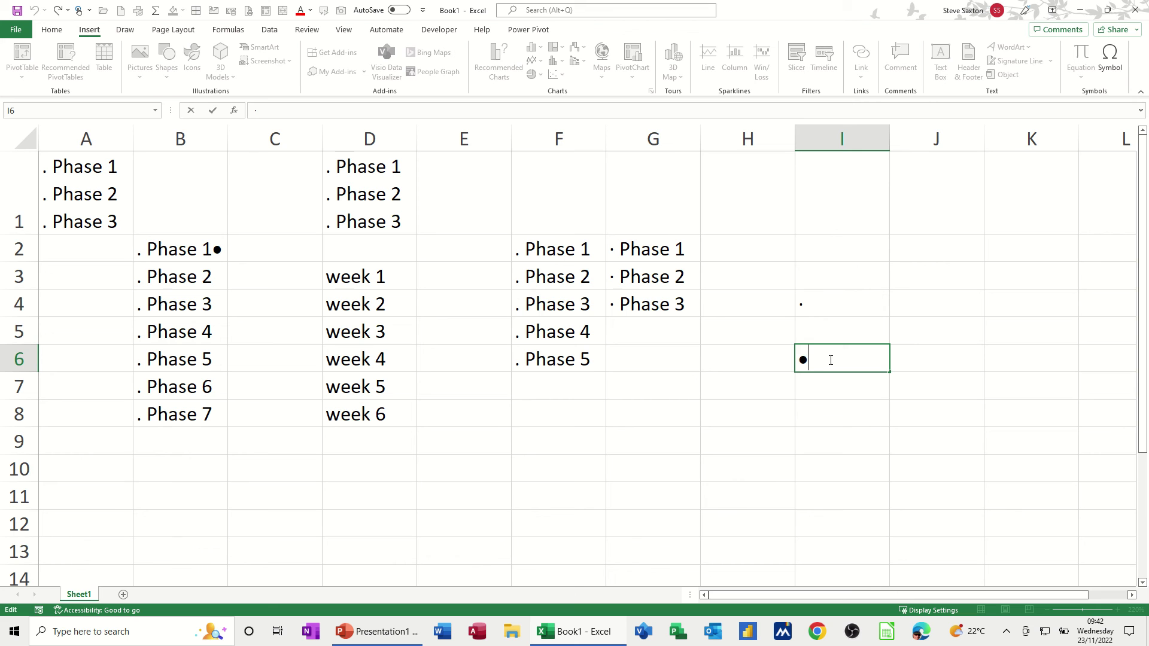
pyautogui.write('Phase 1')
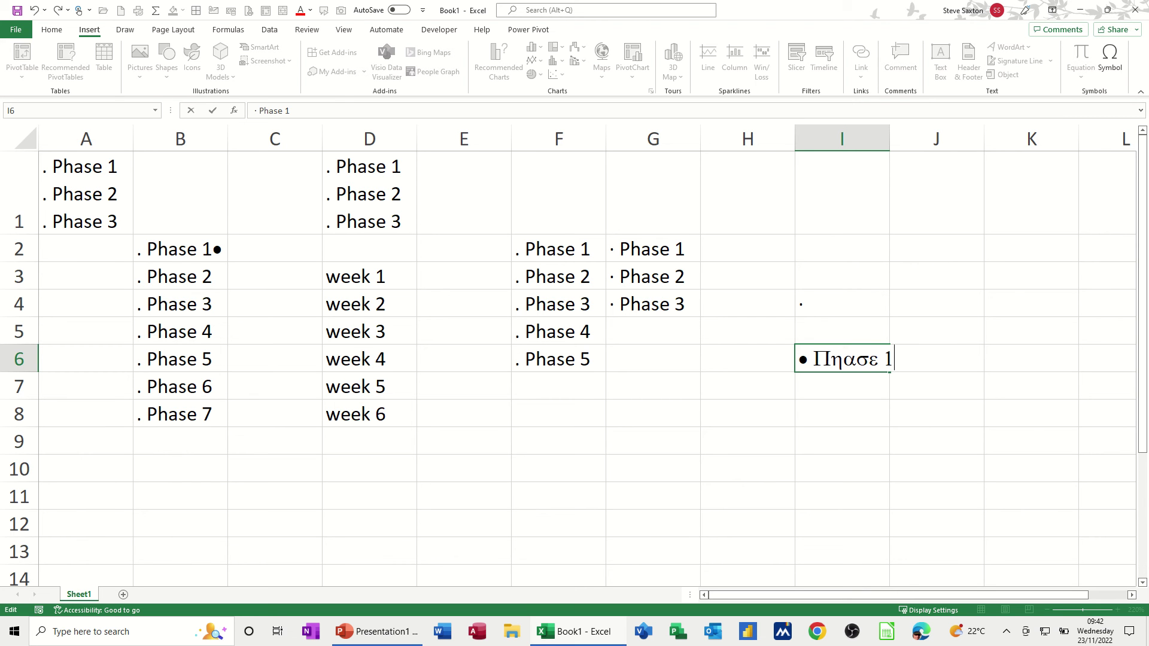
pyautogui.press('BackSpace')
pyautogui.press('BackSpace')
pyautogui.press('BackSpace')
pyautogui.press('BackSpace')
pyautogui.press('BackSpace')
pyautogui.press('BackSpace')
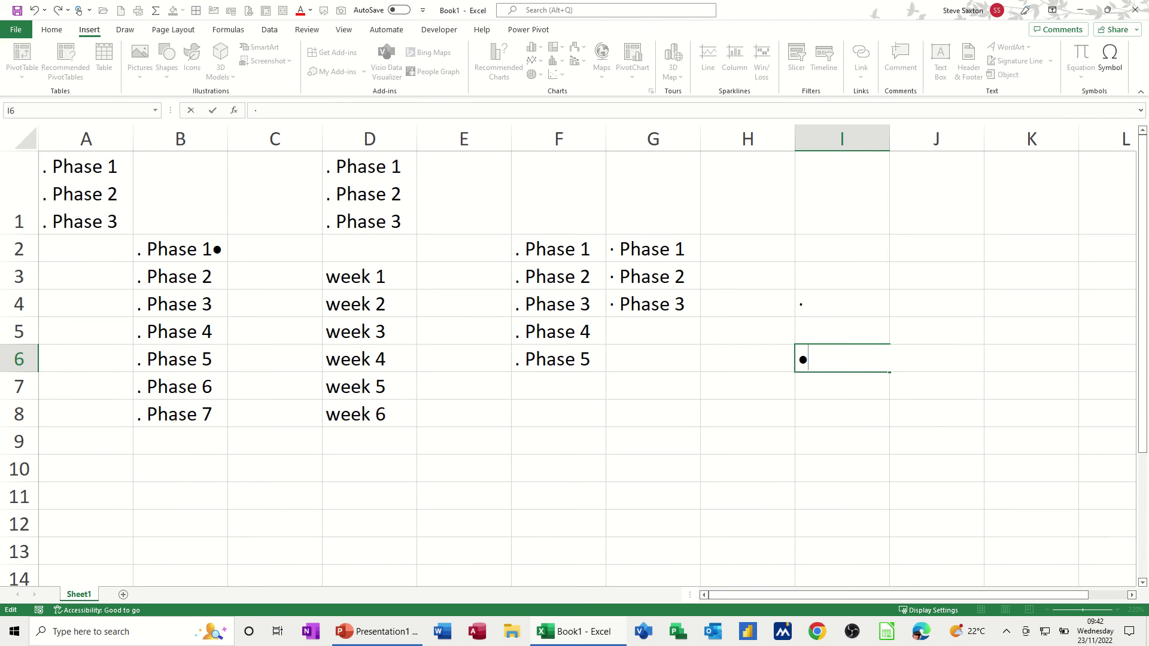
pyautogui.press('BackSpace')
pyautogui.click(753, 340)
pyautogui.click(825, 304)
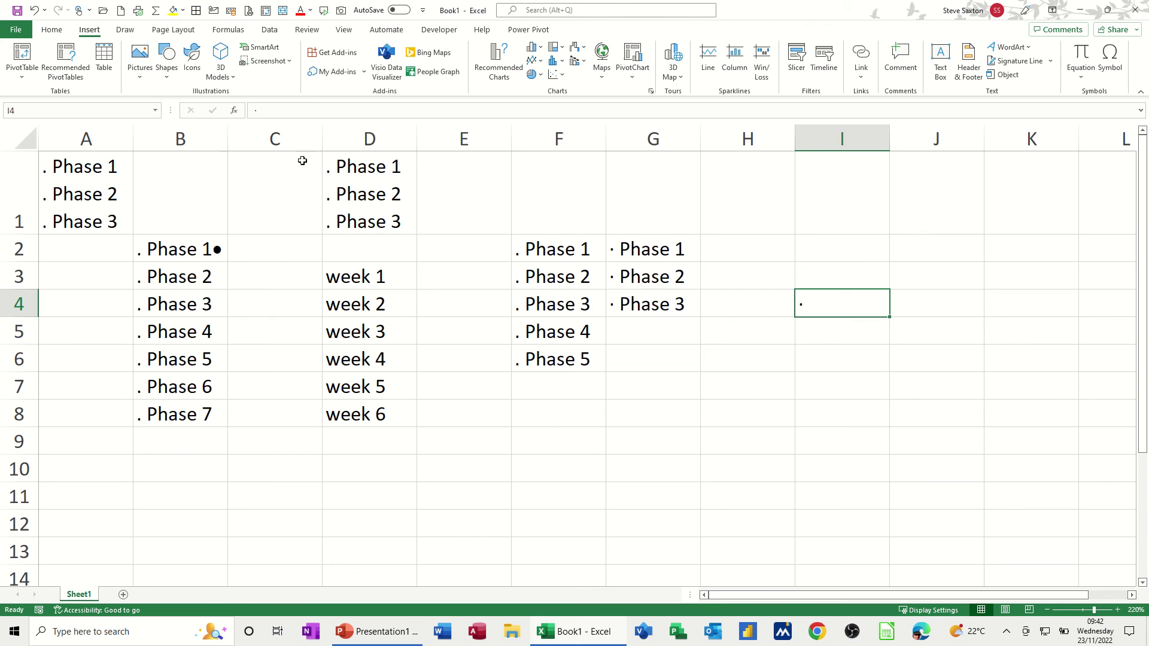
pyautogui.click(63, 33)
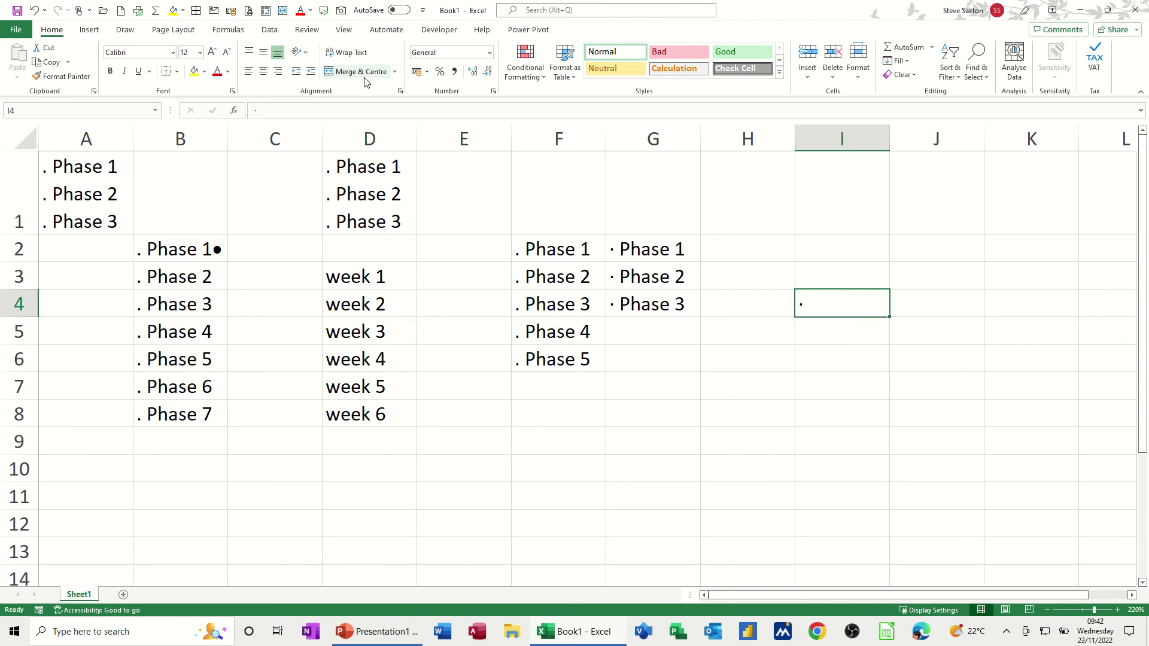
pyautogui.click(379, 186)
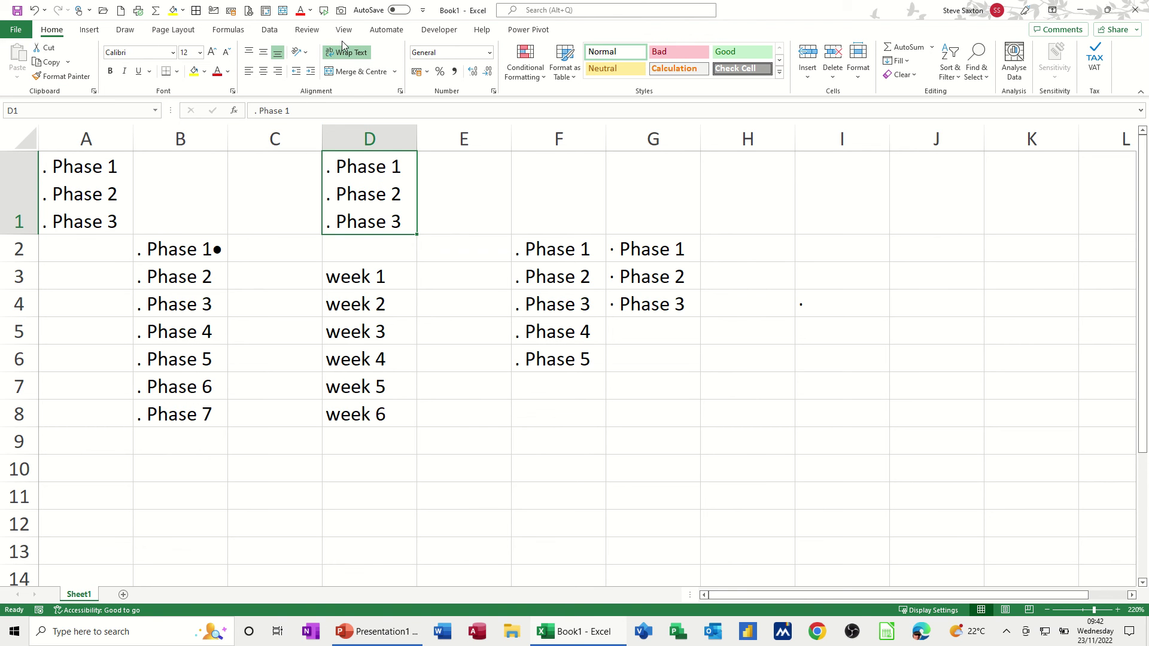
pyautogui.click(95, 188)
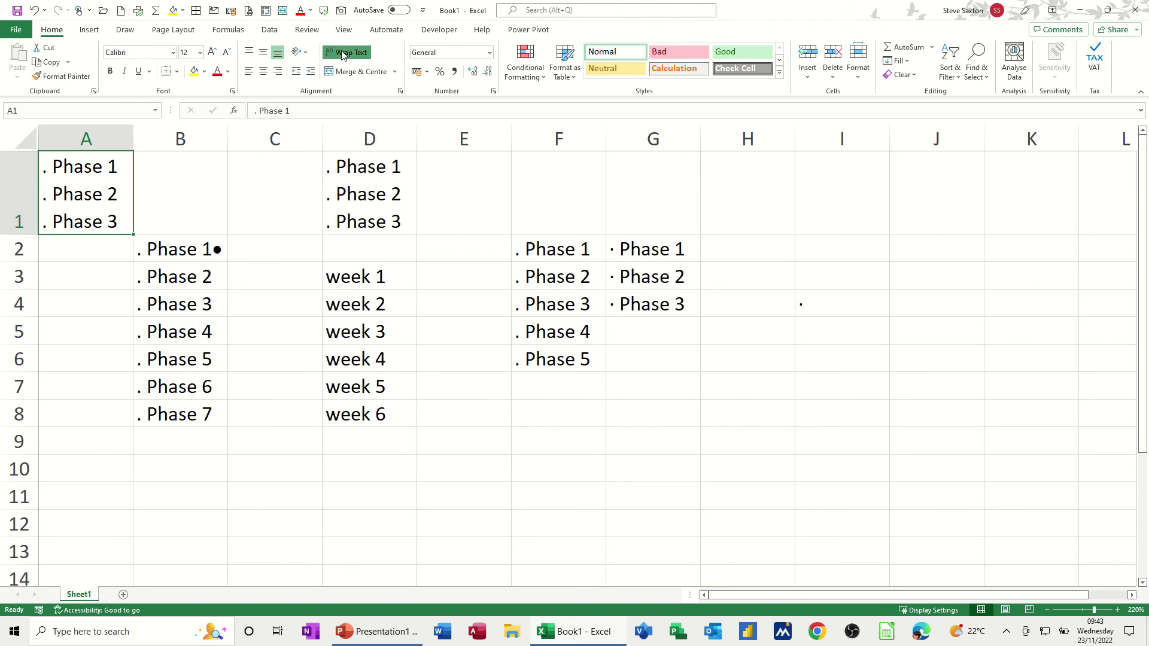
pyautogui.click(171, 201)
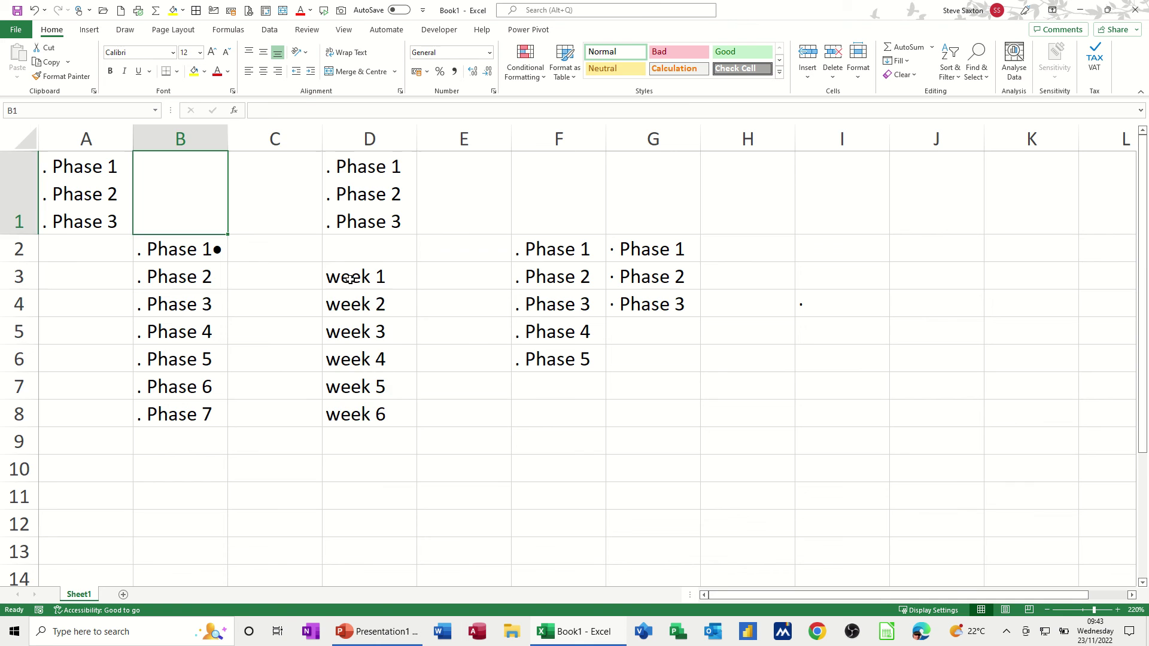
pyautogui.moveTo(350, 279); pyautogui.dragTo(362, 415)
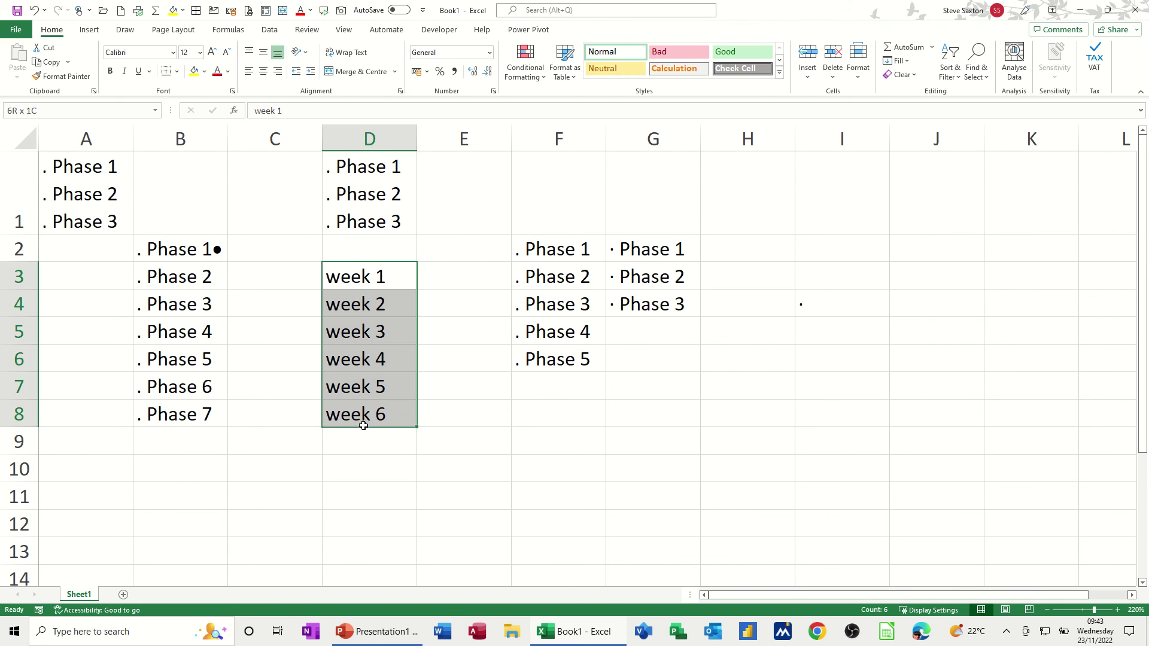
pyautogui.click(375, 279)
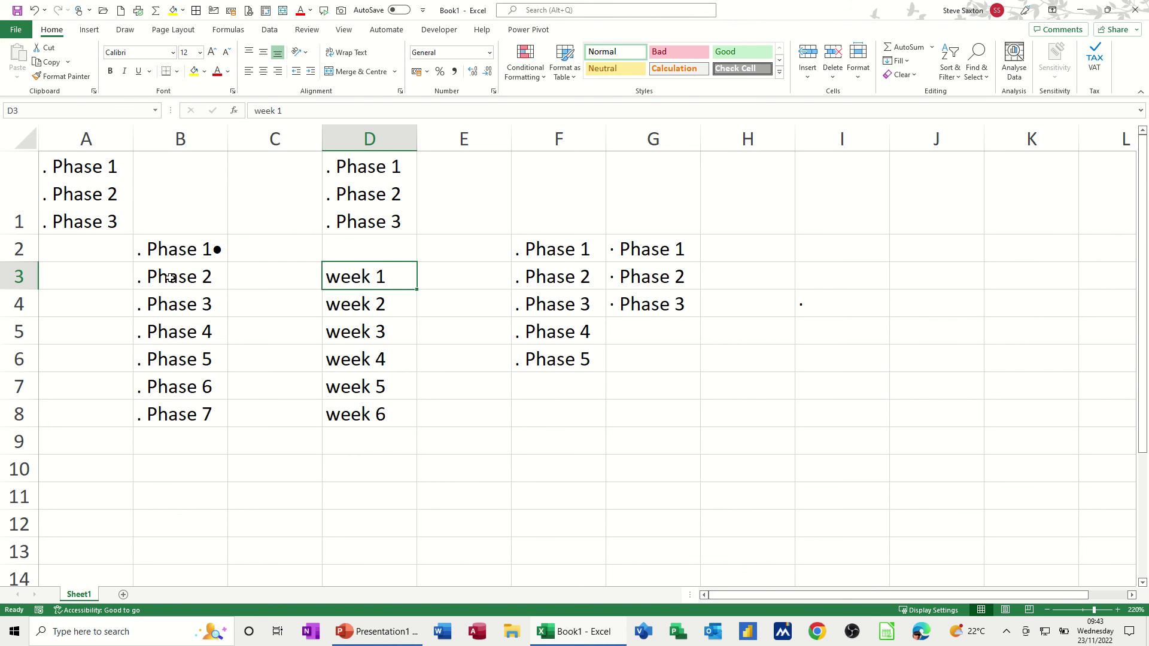
pyautogui.moveTo(563, 250); pyautogui.dragTo(568, 296)
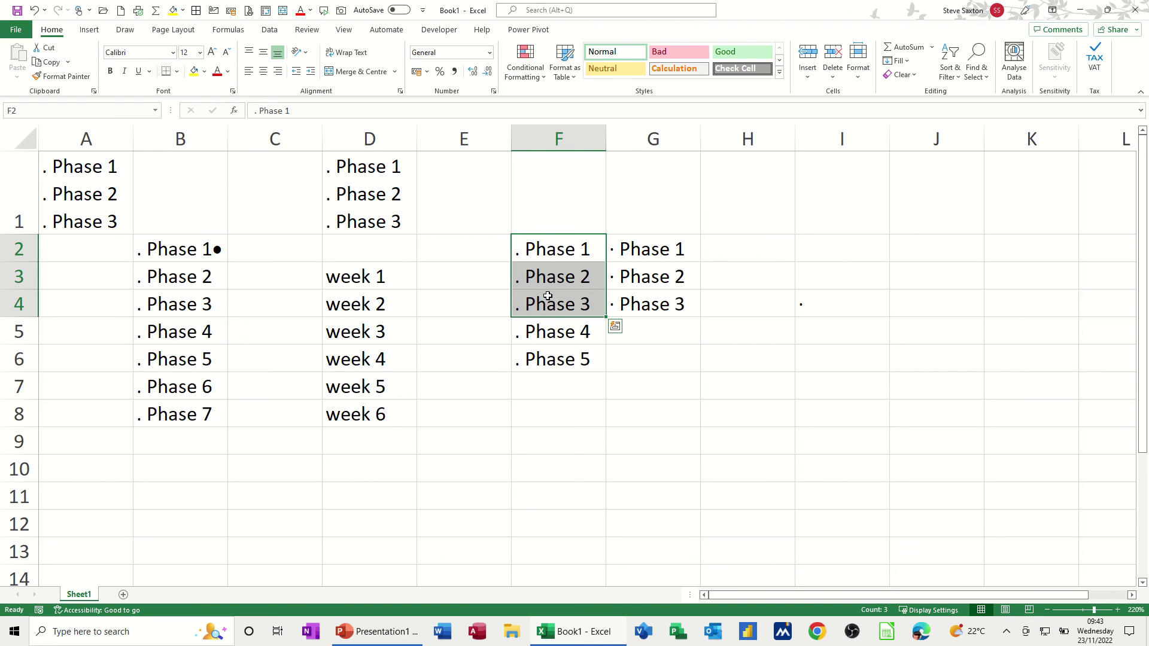
# Open Edit Custom Lists from File > Options > Advanced, under the General section
pyautogui.click(14, 30)
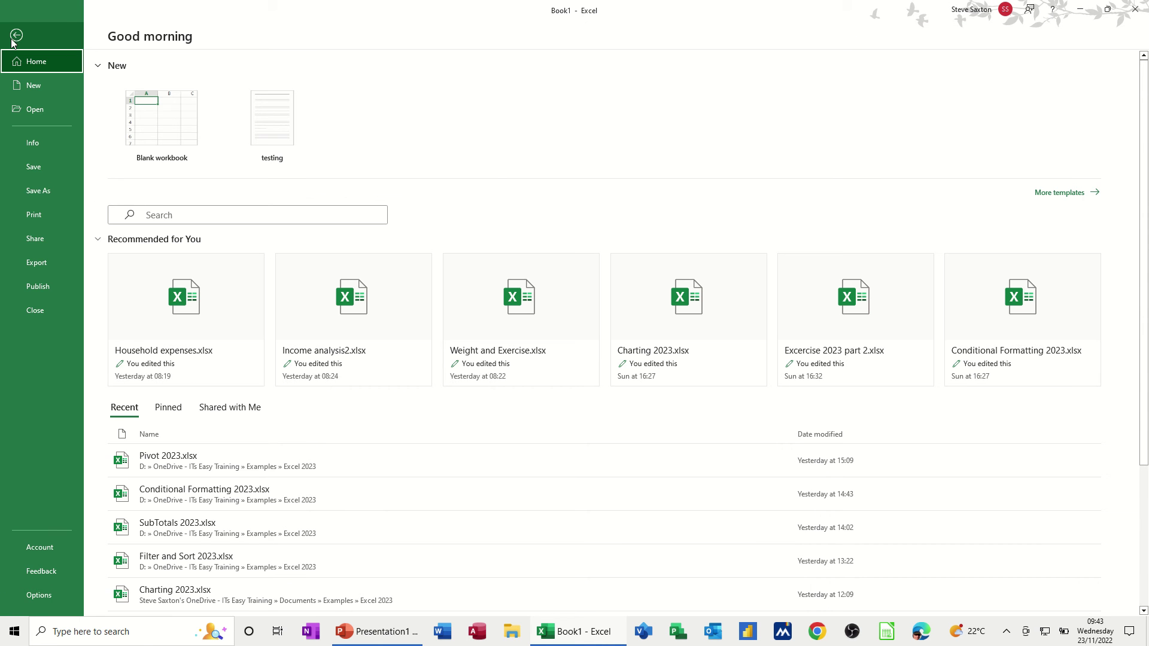
pyautogui.click(41, 602)
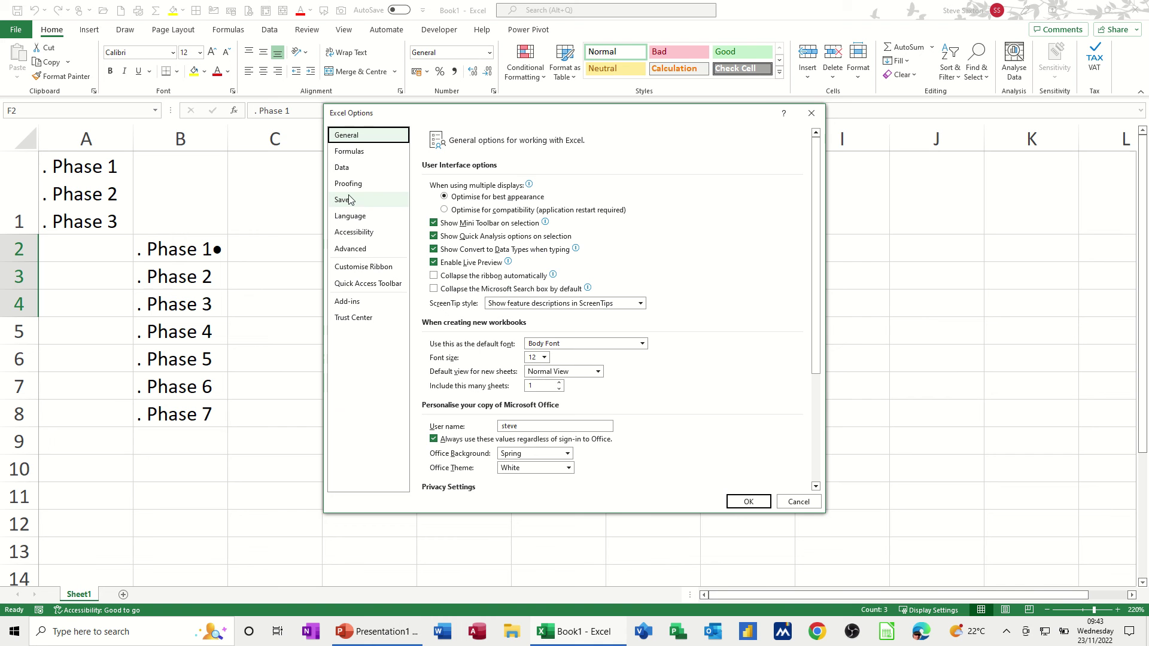
pyautogui.click(346, 250)
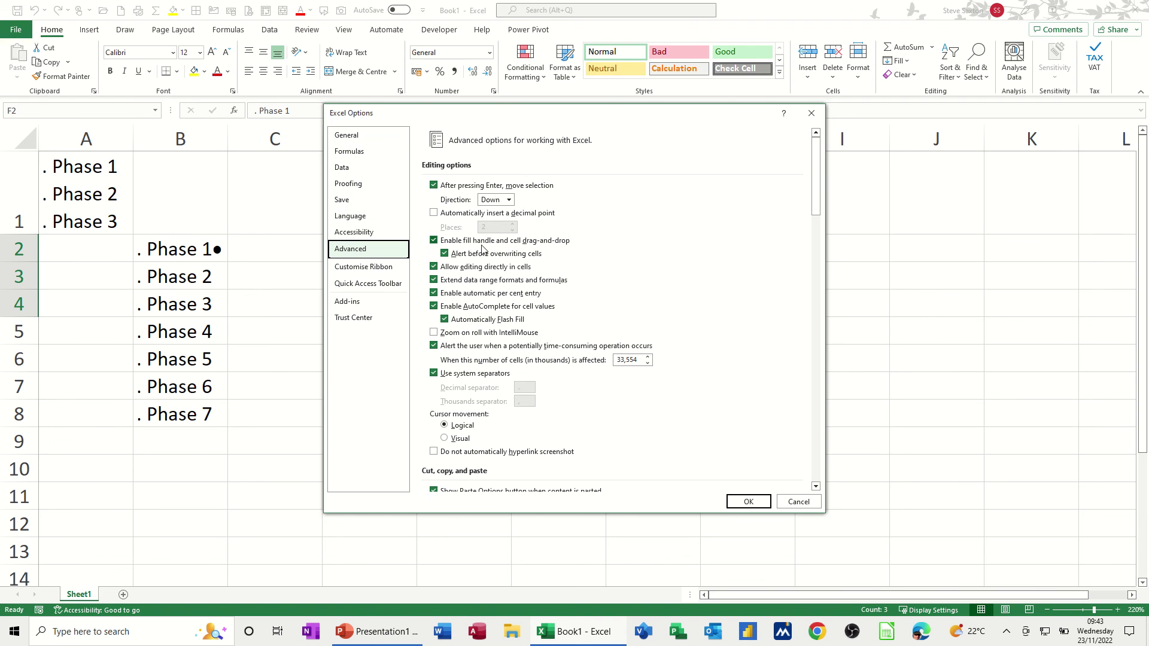
pyautogui.moveTo(819, 159); pyautogui.dragTo(816, 450)
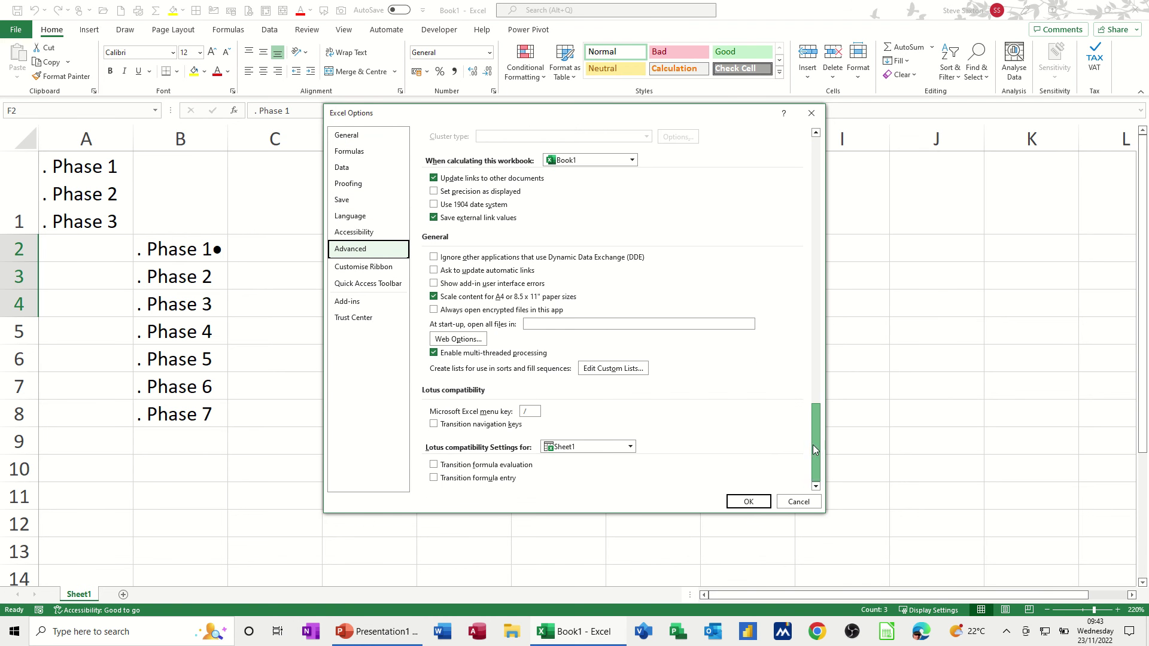
pyautogui.click(619, 371)
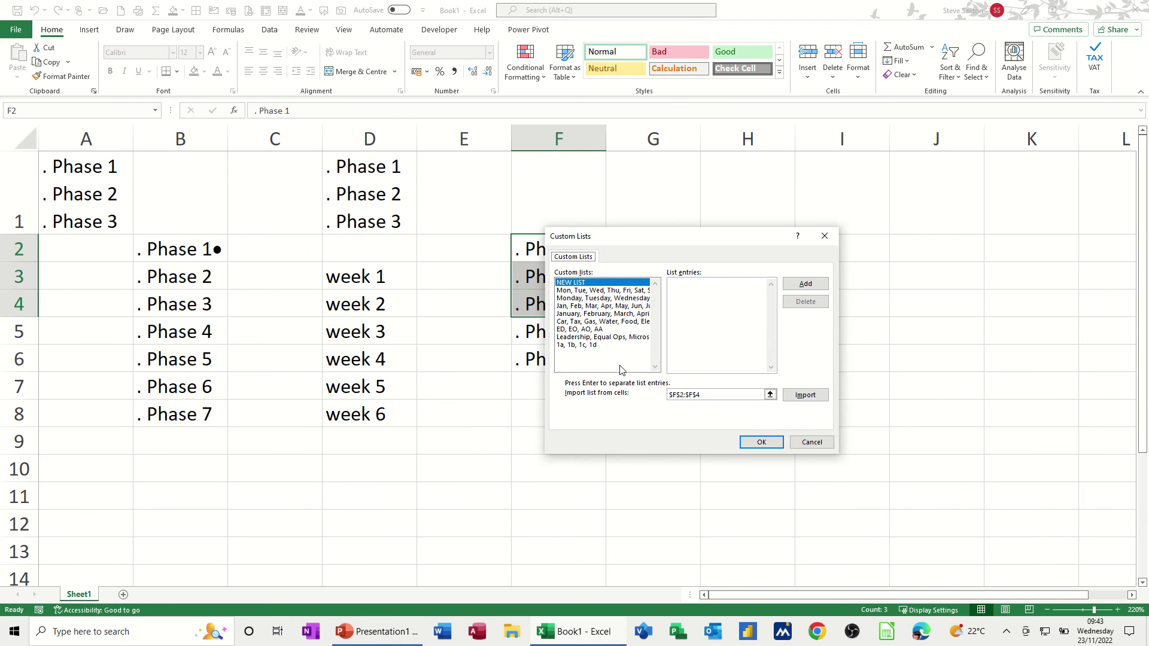
# Import F2:F4 (. Phase 1 to . Phase 3) as a new custom list and confirm
pyautogui.moveTo(709, 237); pyautogui.dragTo(840, 202)
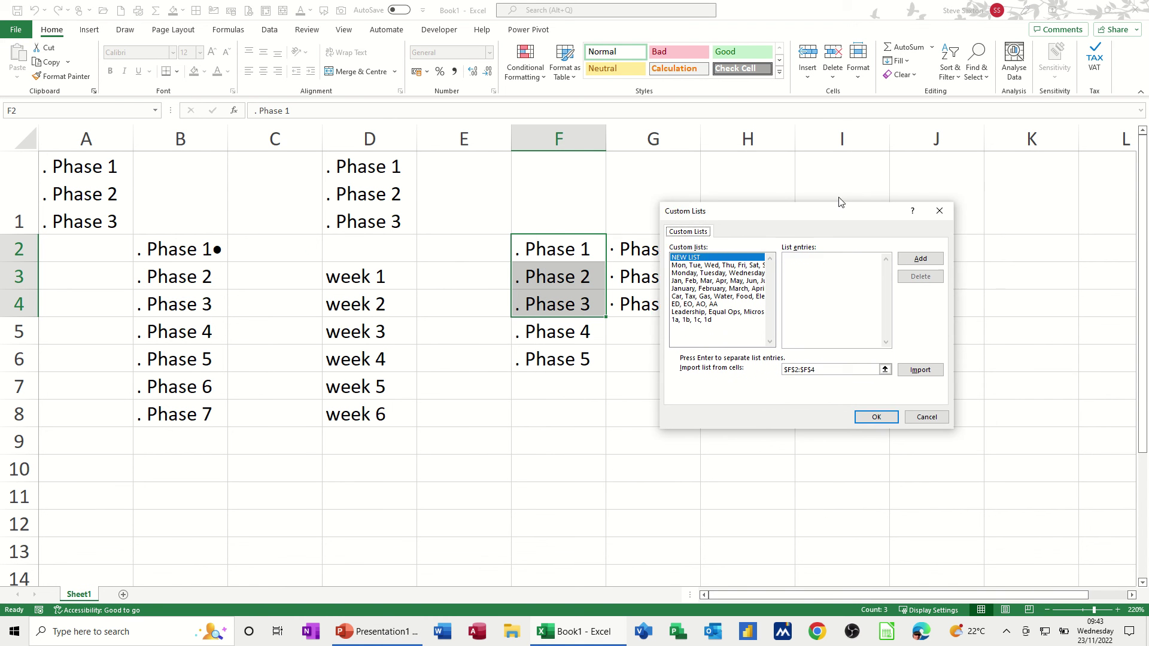
pyautogui.click(940, 357)
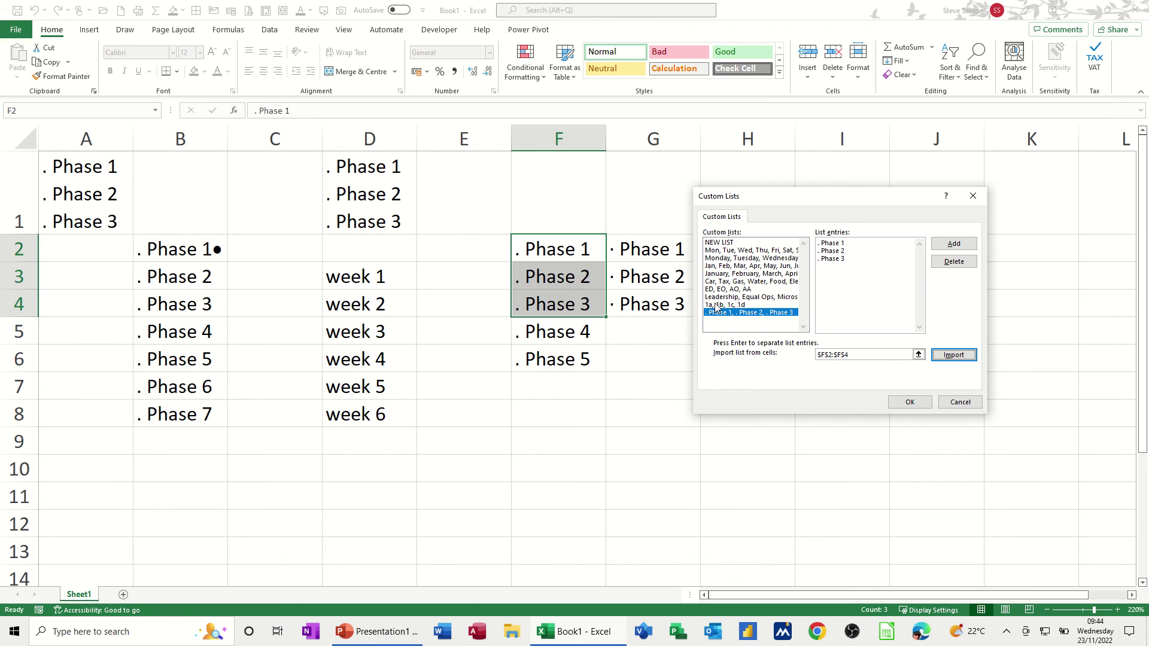
pyautogui.click(906, 402)
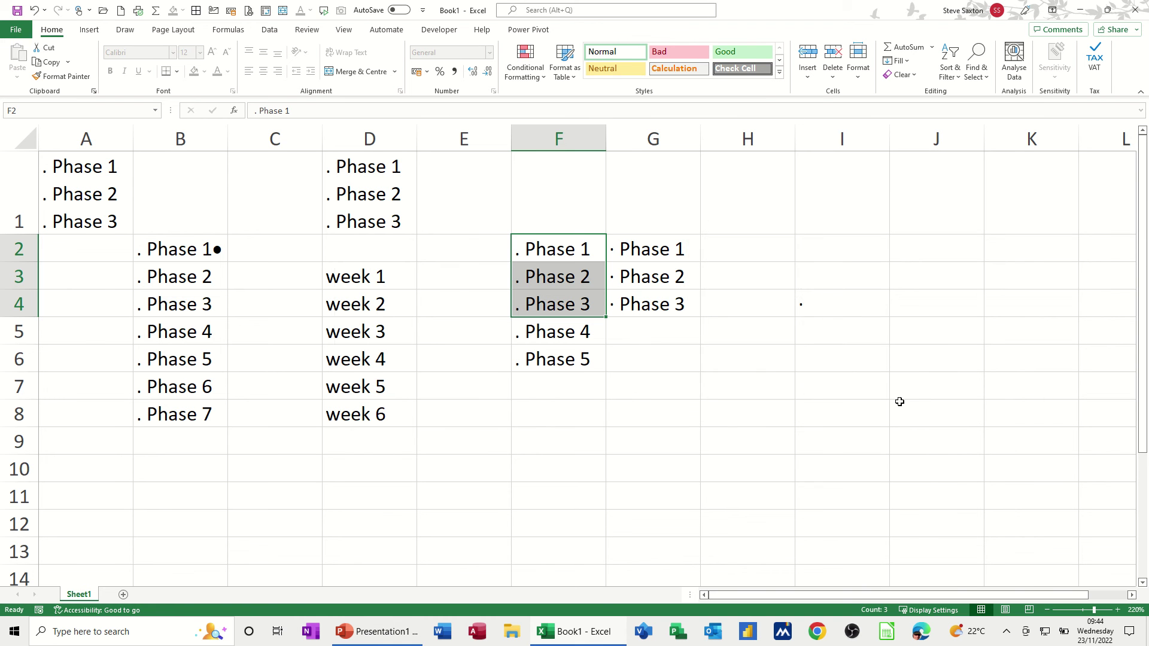
# Enter '. Phase 1' in I2 and fill it to I10, cycling the Phase 1–3 custom list
pyautogui.click(748, 501)
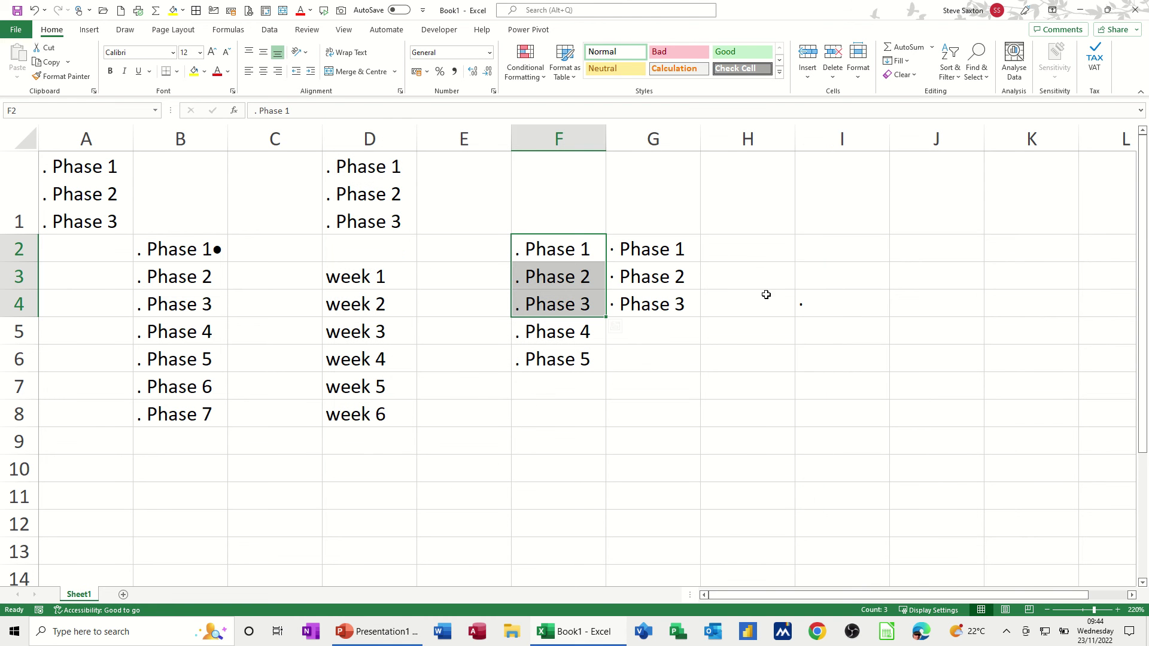
pyautogui.click(810, 253)
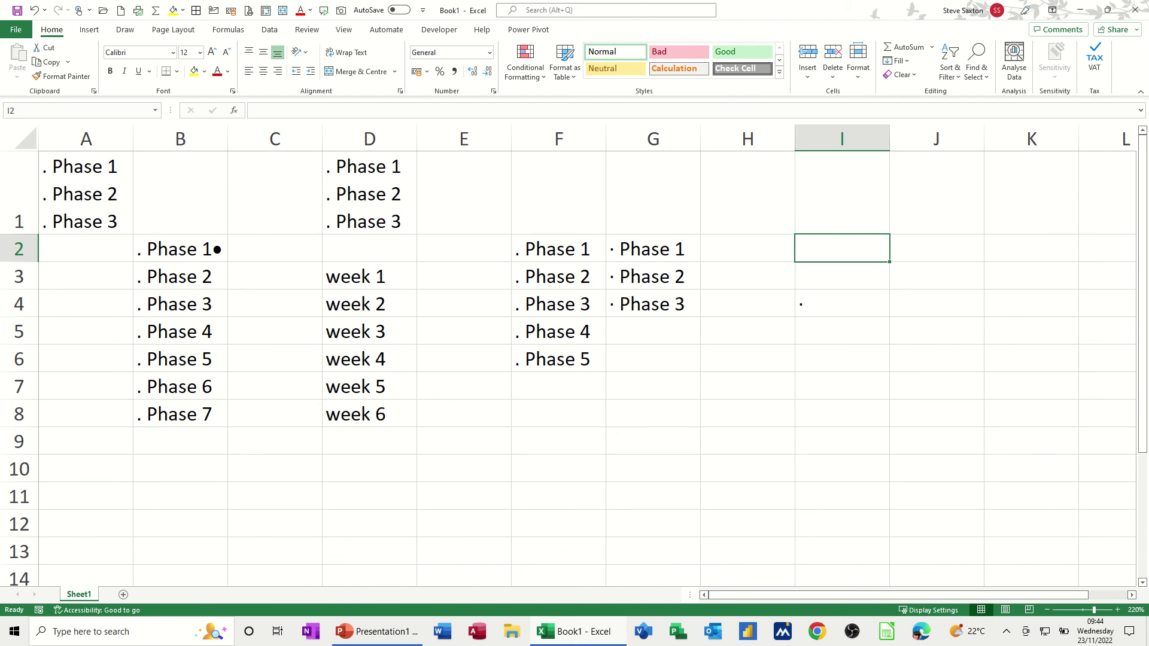
pyautogui.write('.')
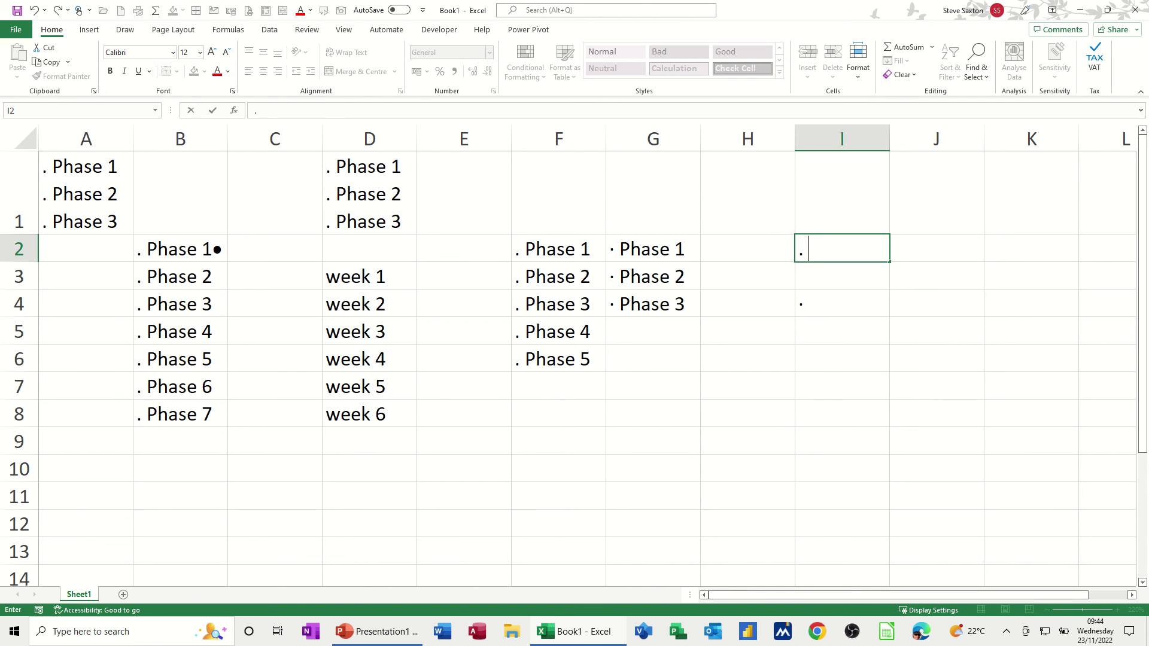
pyautogui.write(' Phase')
pyautogui.write('1')
pyautogui.moveTo(889, 262); pyautogui.dragTo(890, 482)
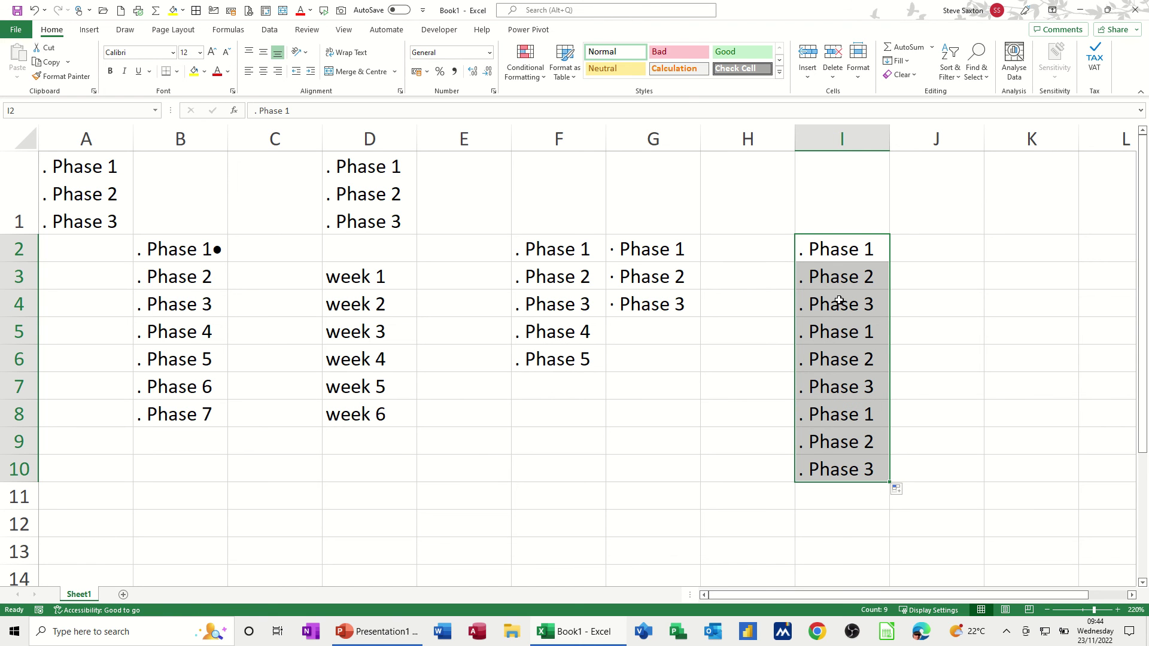
# Extend column F from . Phase 5 in F6 down to . Phase 9 in F10
pyautogui.click(586, 362)
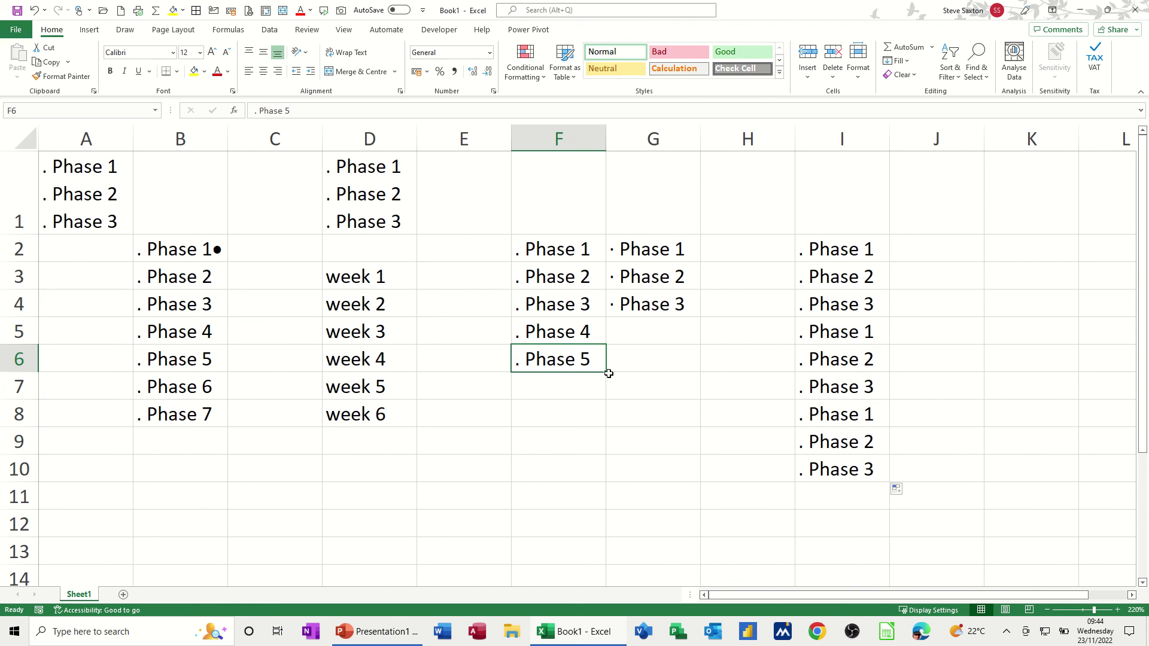
pyautogui.moveTo(608, 373); pyautogui.dragTo(621, 488)
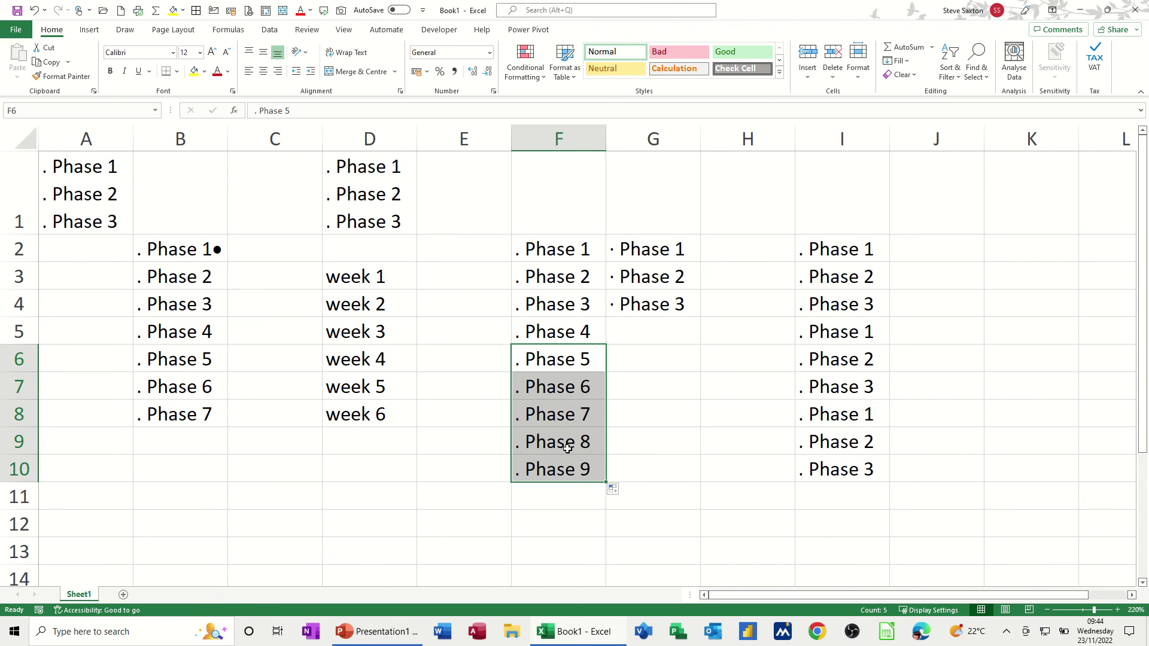
pyautogui.click(844, 247)
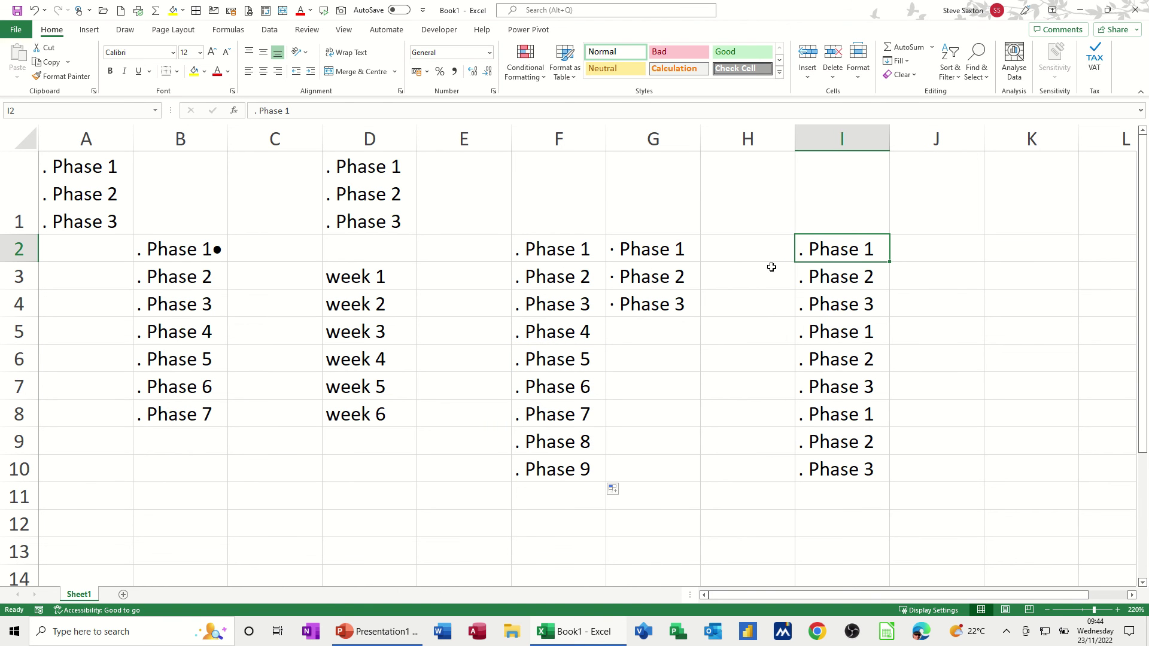
# Enter 1a in H2 and fill it down so H2:H5 reads 1a, 1b, 1c, 1d
pyautogui.click(722, 247)
pyautogui.write('1a')
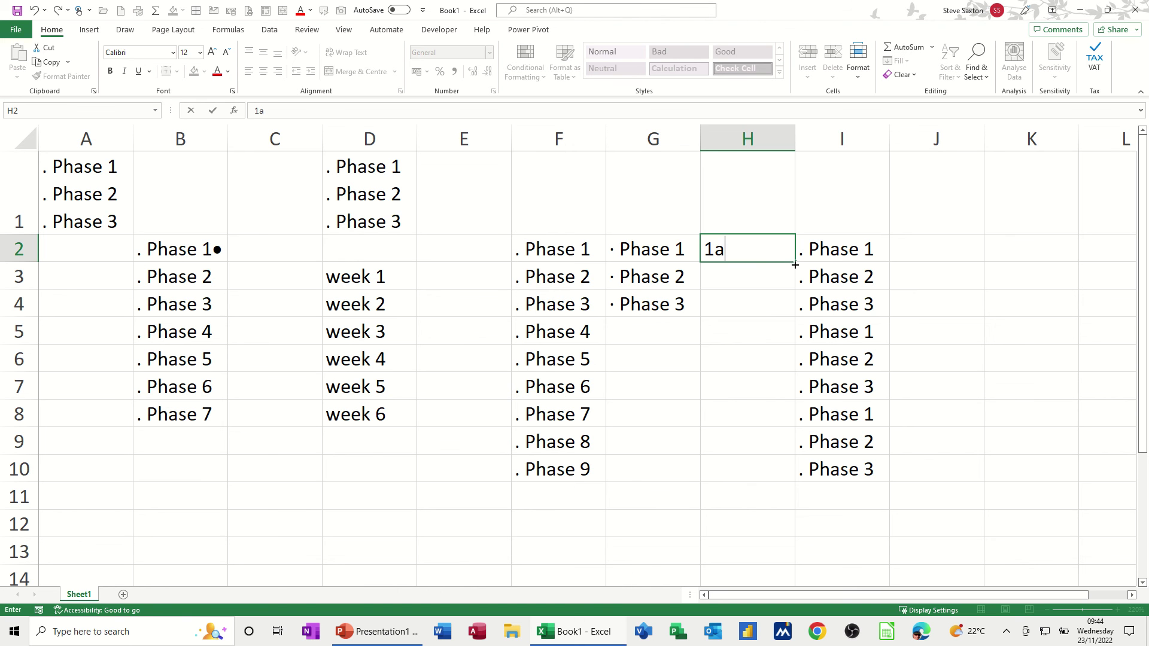
pyautogui.moveTo(795, 261); pyautogui.dragTo(798, 333)
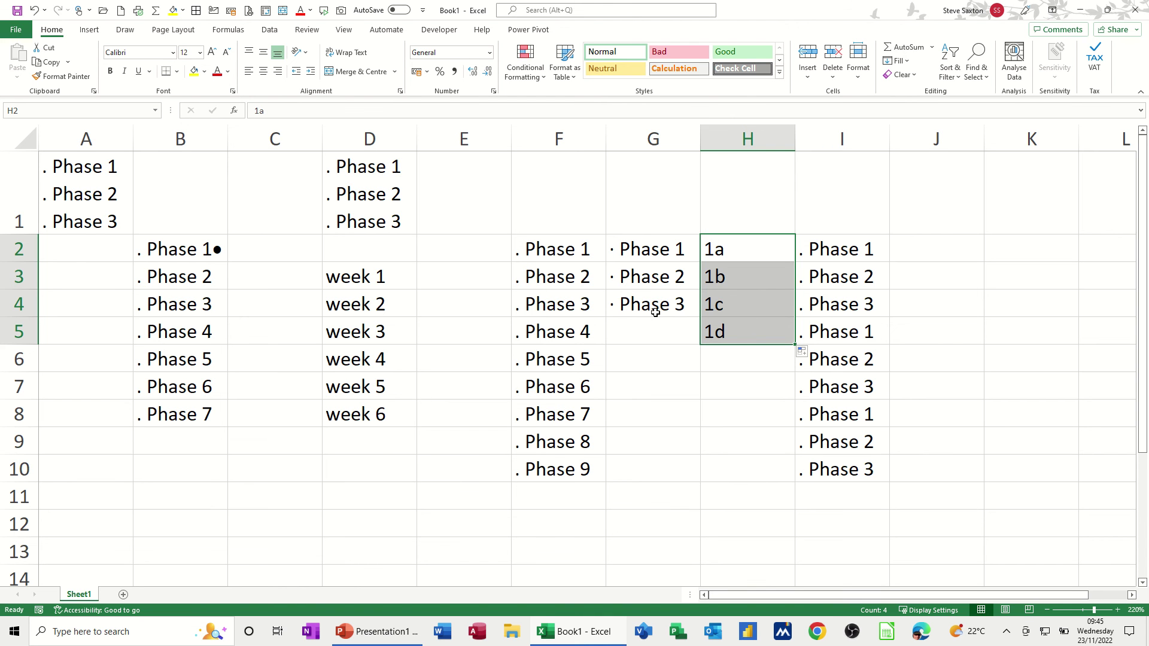
pyautogui.click(448, 275)
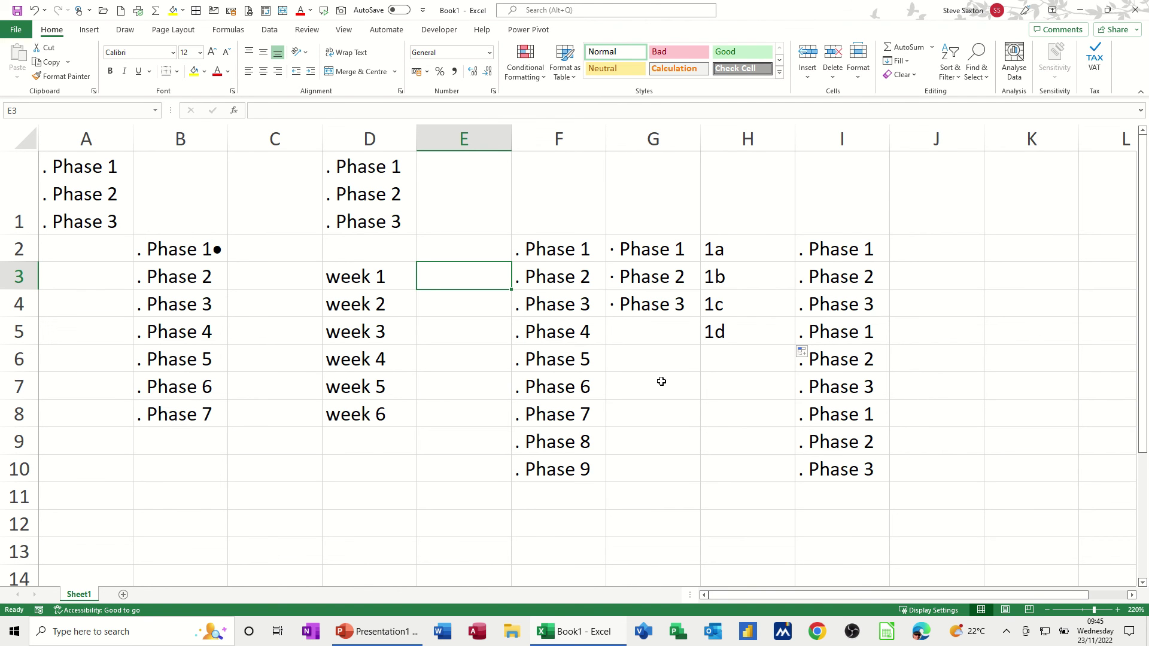
pyautogui.click(548, 256)
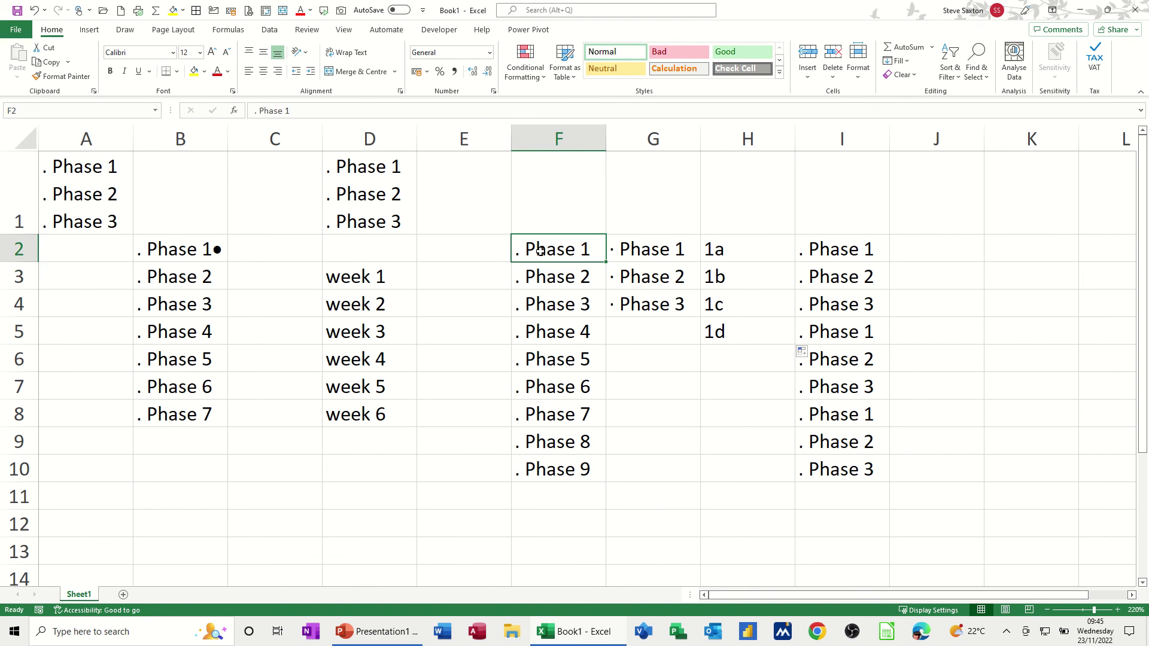
pyautogui.click(543, 274)
pyautogui.click(545, 299)
pyautogui.click(372, 183)
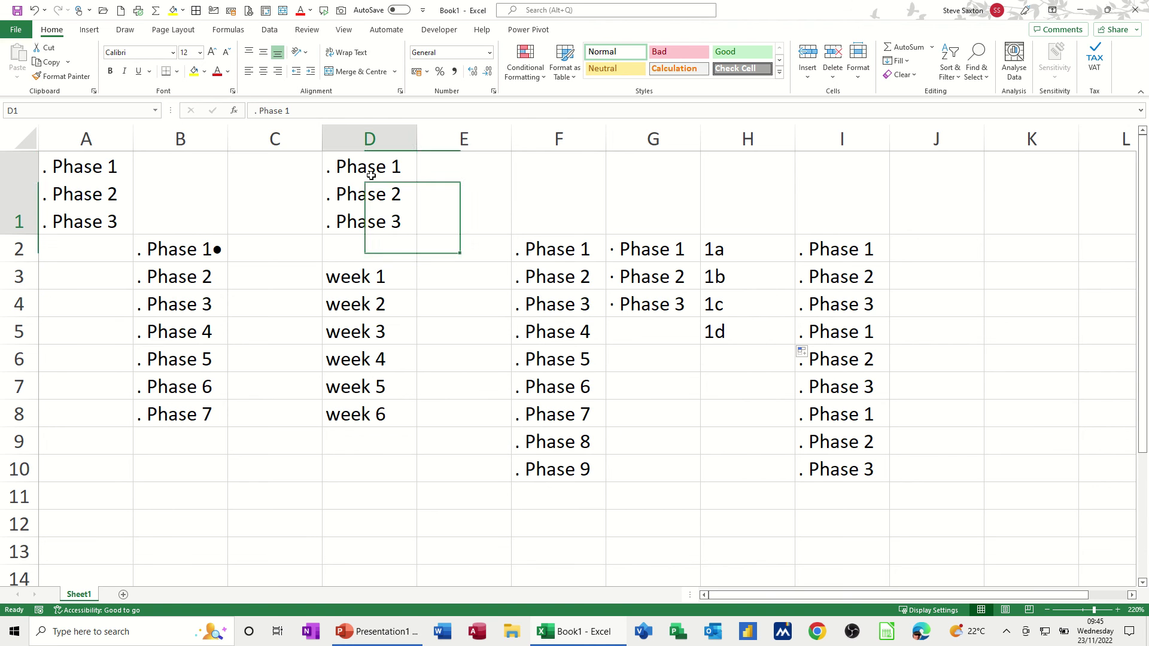